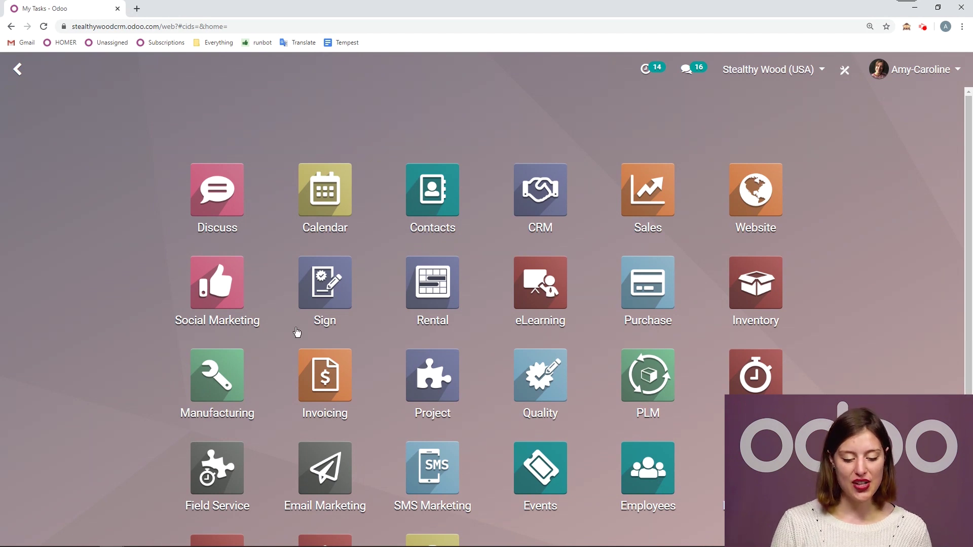
# Open the Field Service app and go to the Projects list under Configuration
pyautogui.click(166, 461)
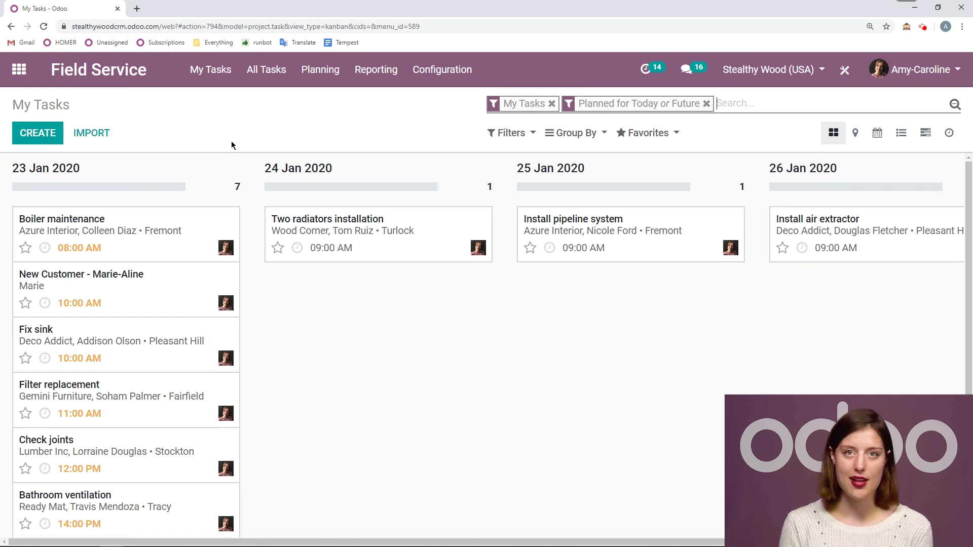
pyautogui.click(436, 76)
pyautogui.click(444, 120)
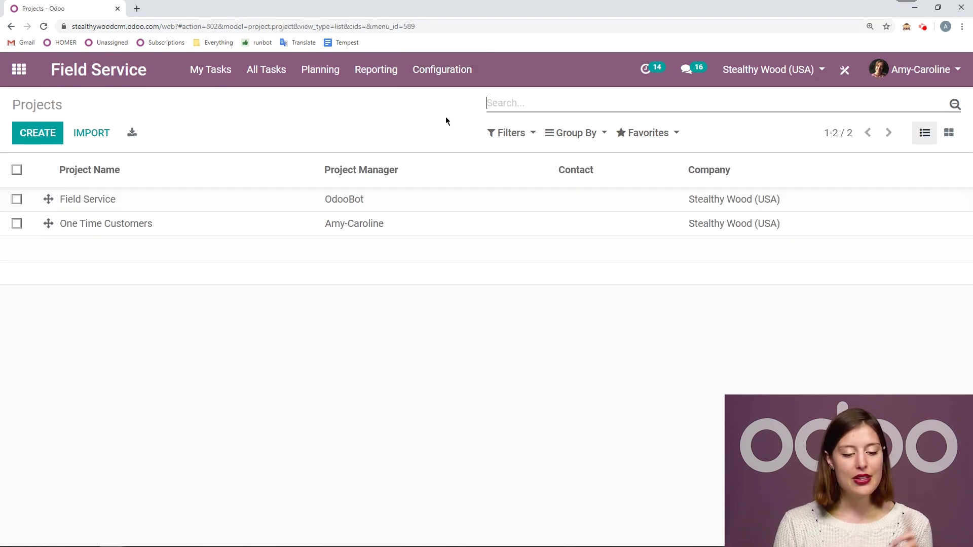
# Create a project named 'VIP Field Service' and relabel its tasks from 'Tasks' to 'Jobs'
pyautogui.click(54, 145)
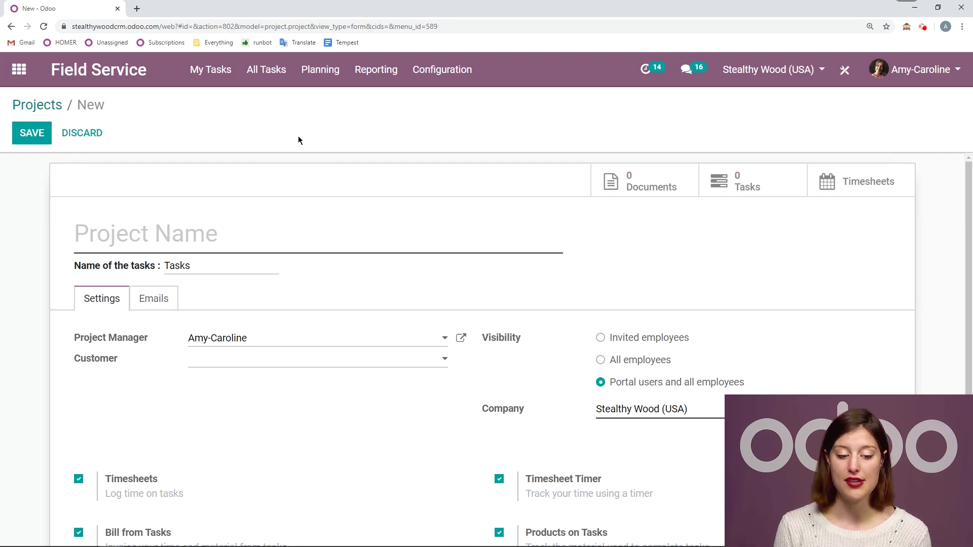
pyautogui.write('VIP ')
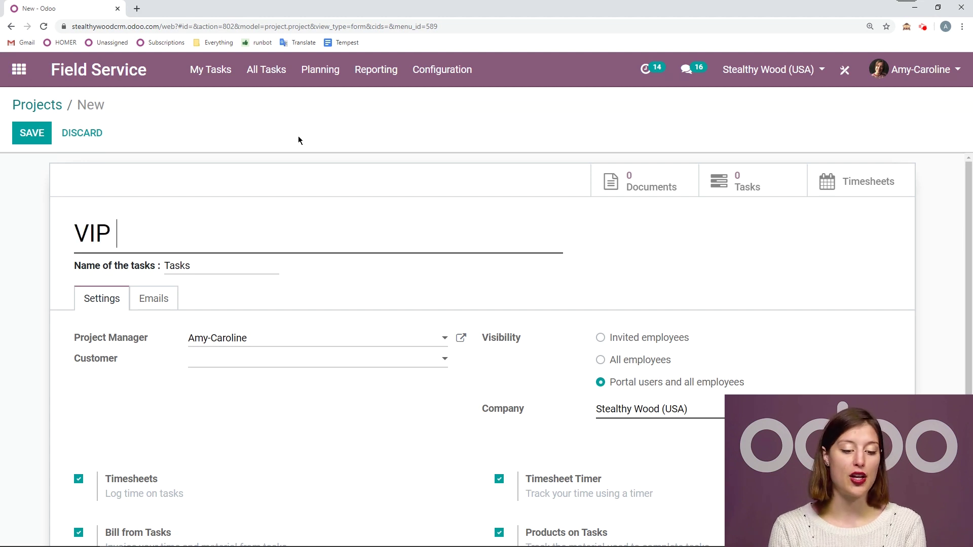
pyautogui.write('Fi')
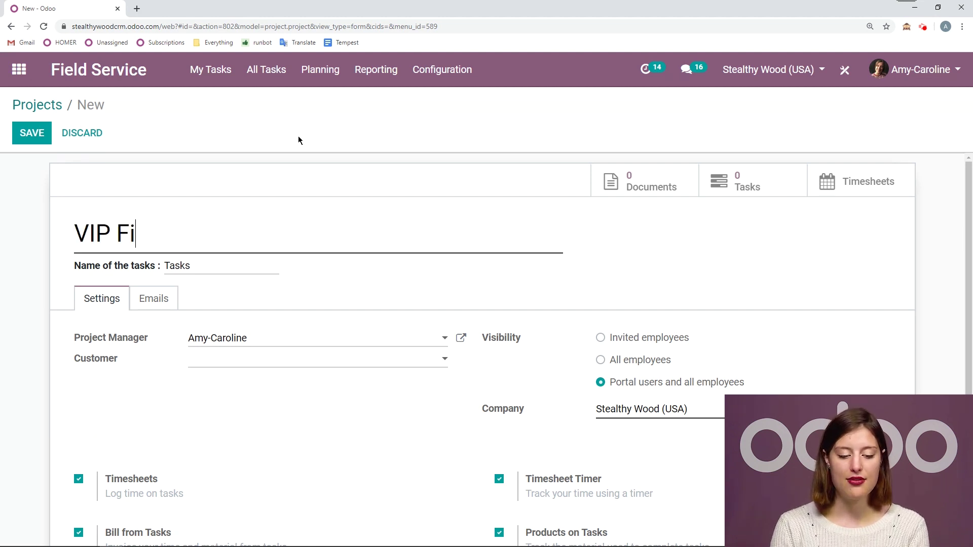
pyautogui.write('eld Service')
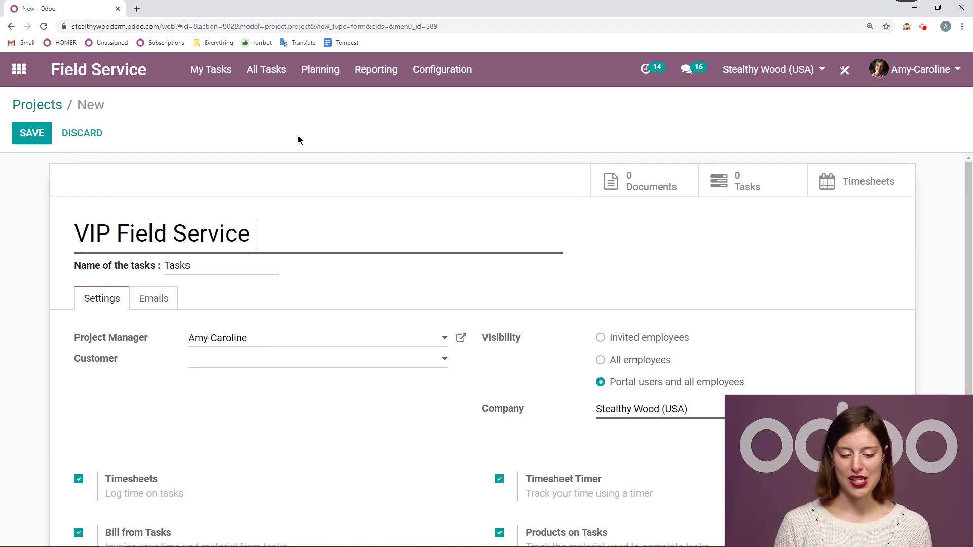
pyautogui.scroll(-1, 147, 255)
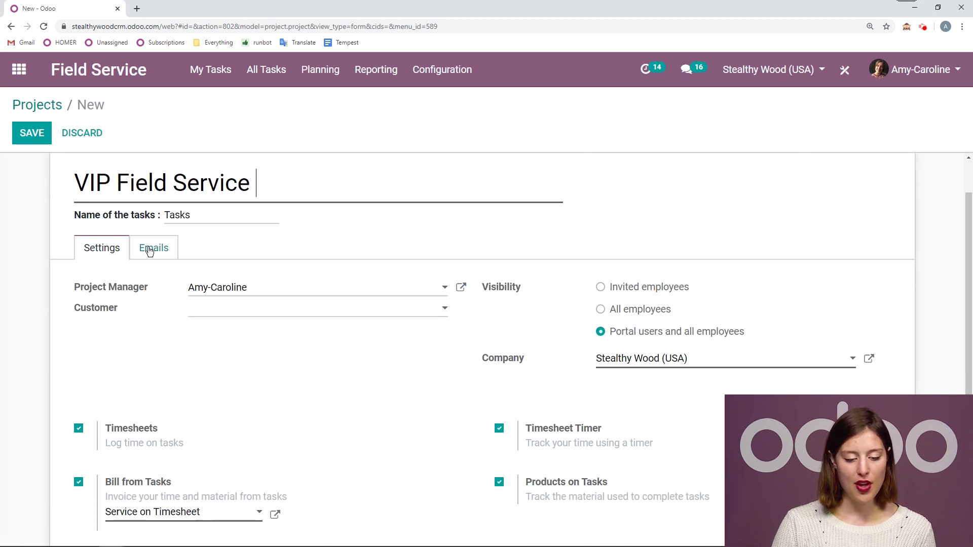
pyautogui.click(254, 215)
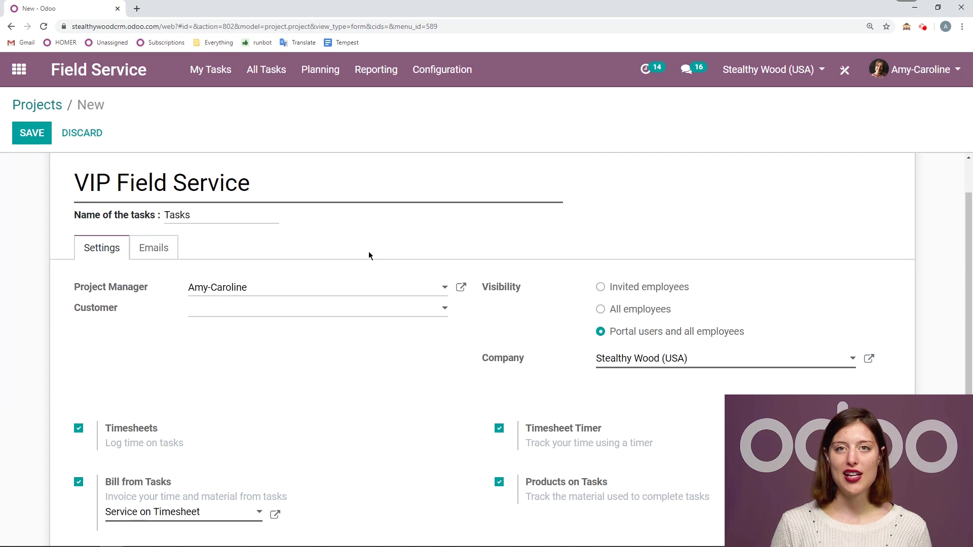
pyautogui.press('BackSpace')
pyautogui.press('BackSpace')
pyautogui.press('BackSpace')
pyautogui.press('BackSpace')
pyautogui.press('BackSpace')
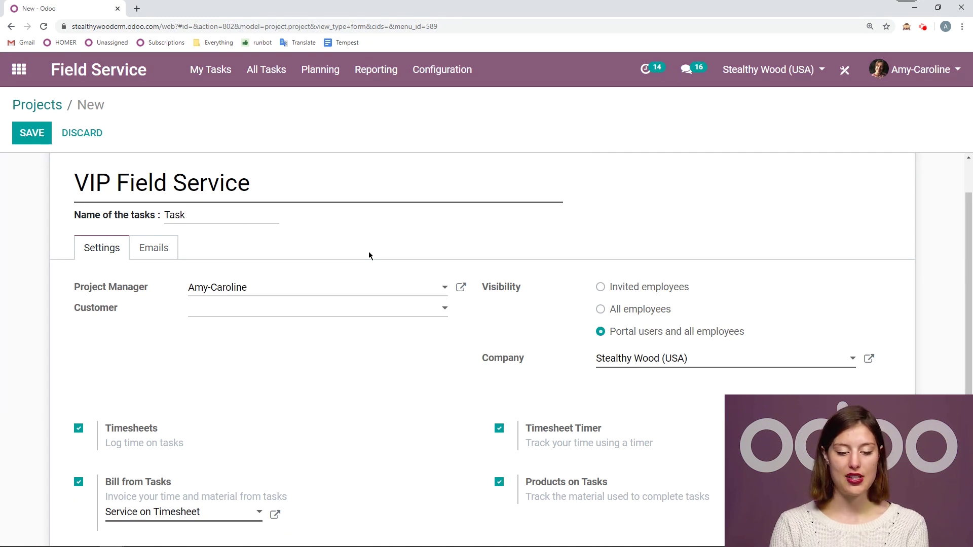
pyautogui.write('Jobs')
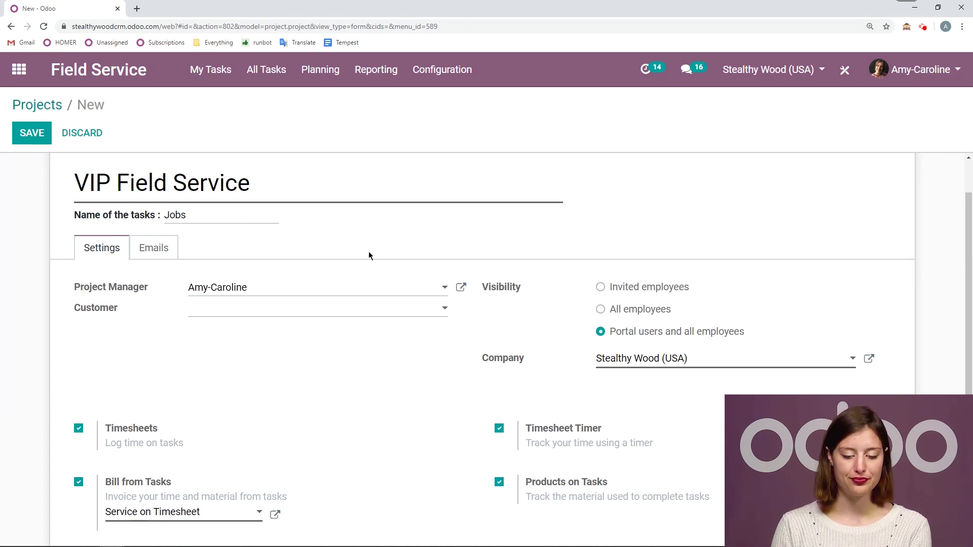
pyautogui.scroll(-1, 311, 266)
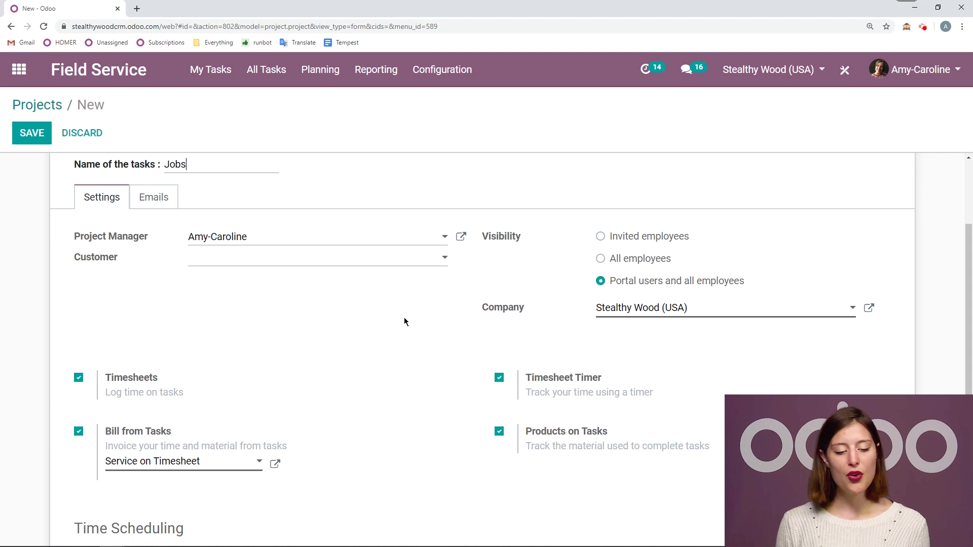
pyautogui.scroll(2, 354, 287)
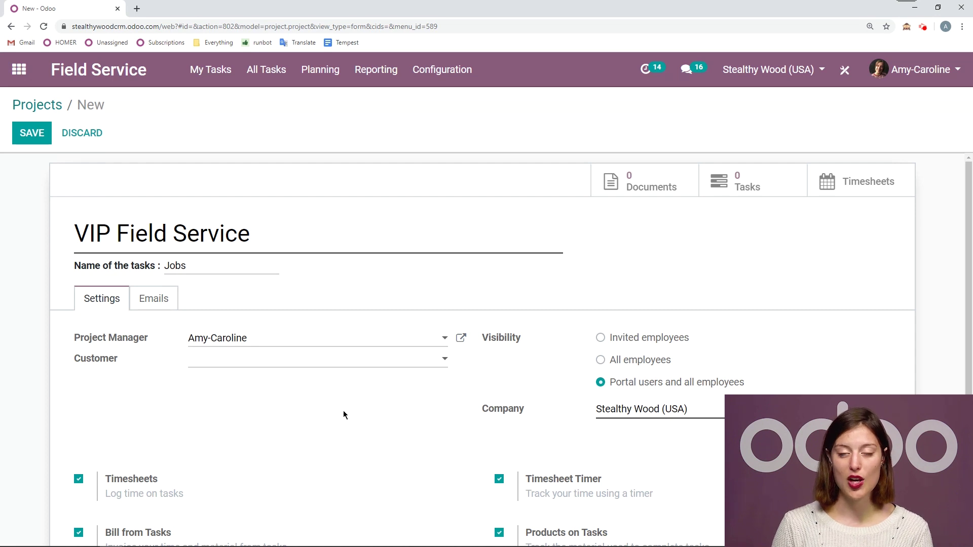
# Set the project's customer by searching 'super' and picking the matching result
pyautogui.click(341, 370)
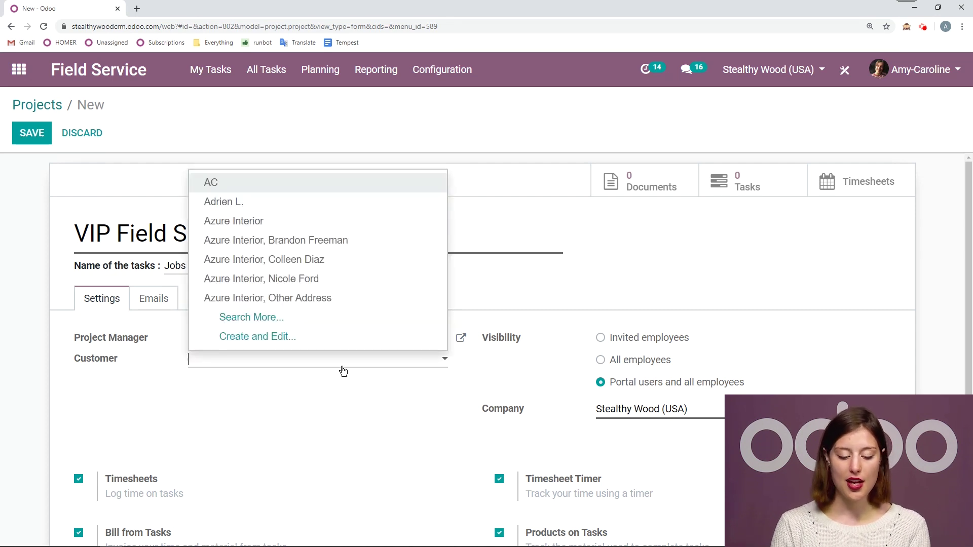
pyautogui.write('super')
pyautogui.click(346, 382)
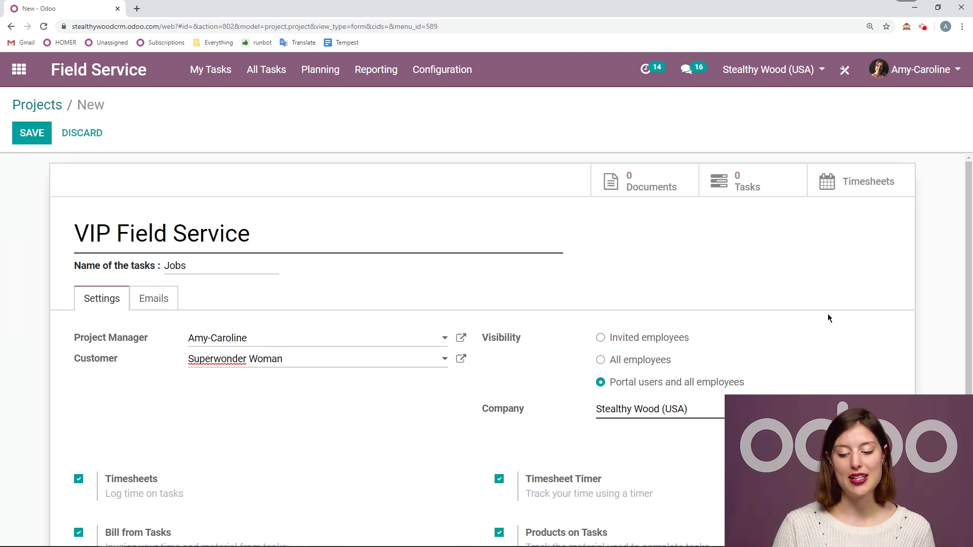
# Restrict the project's visibility to invited employees
pyautogui.click(601, 338)
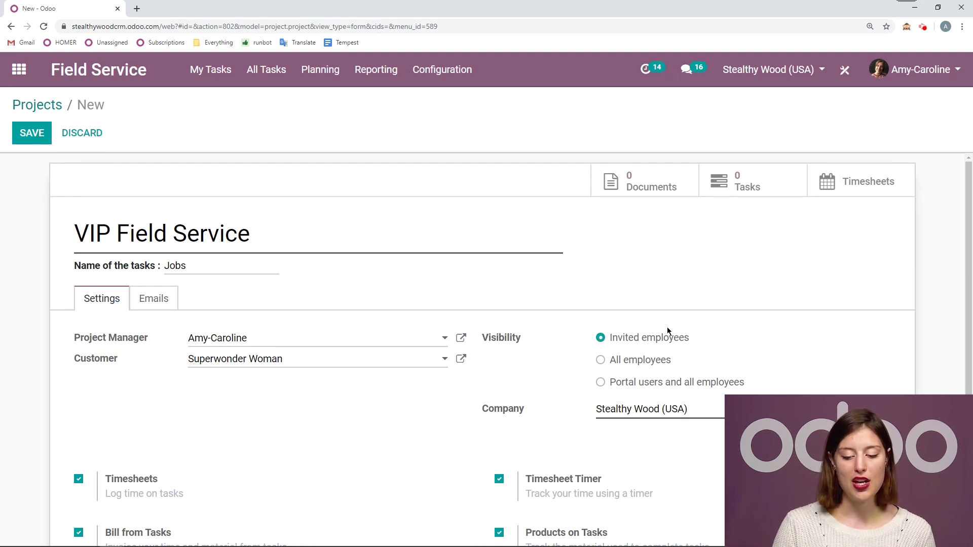
pyautogui.scroll(-1, 671, 306)
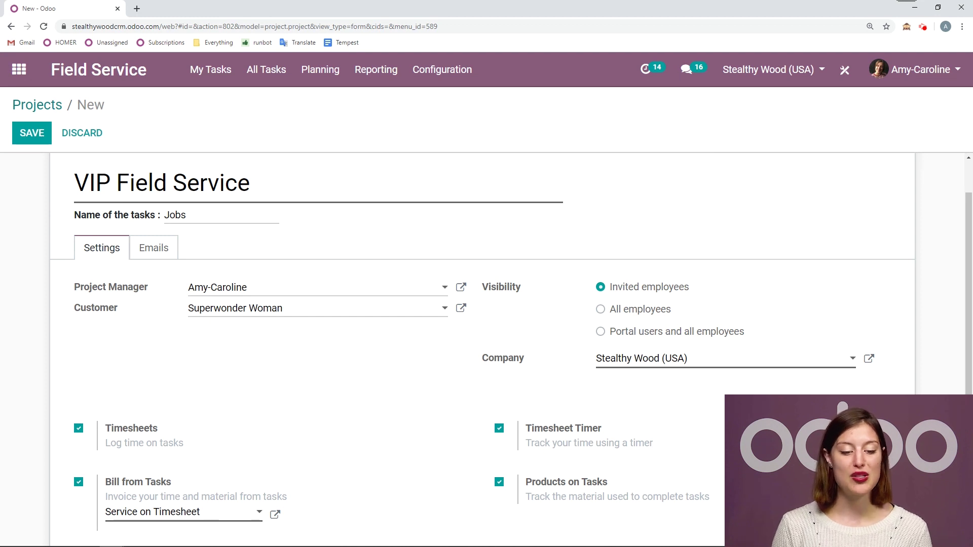
pyautogui.scroll(-1, 721, 348)
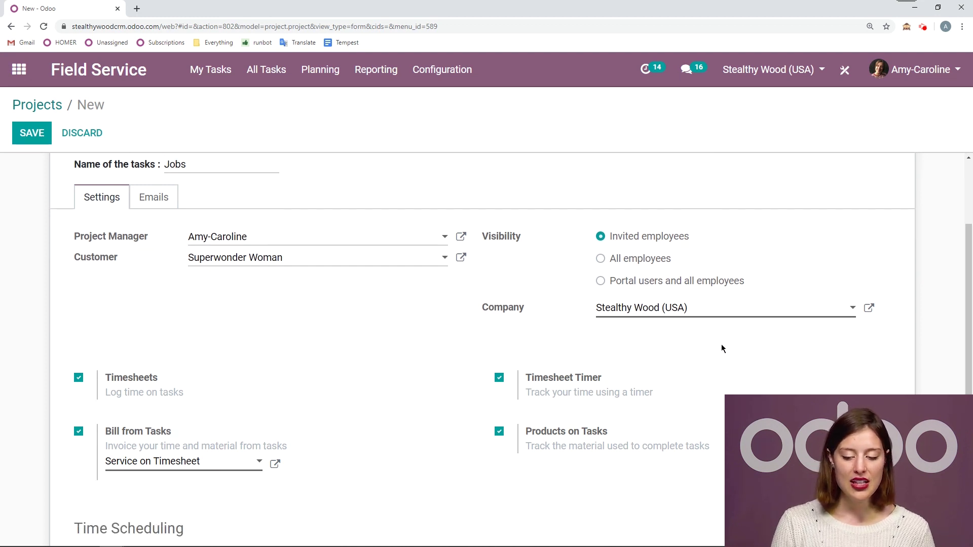
pyautogui.scroll(-1, 722, 294)
pyautogui.scroll(-1, 720, 296)
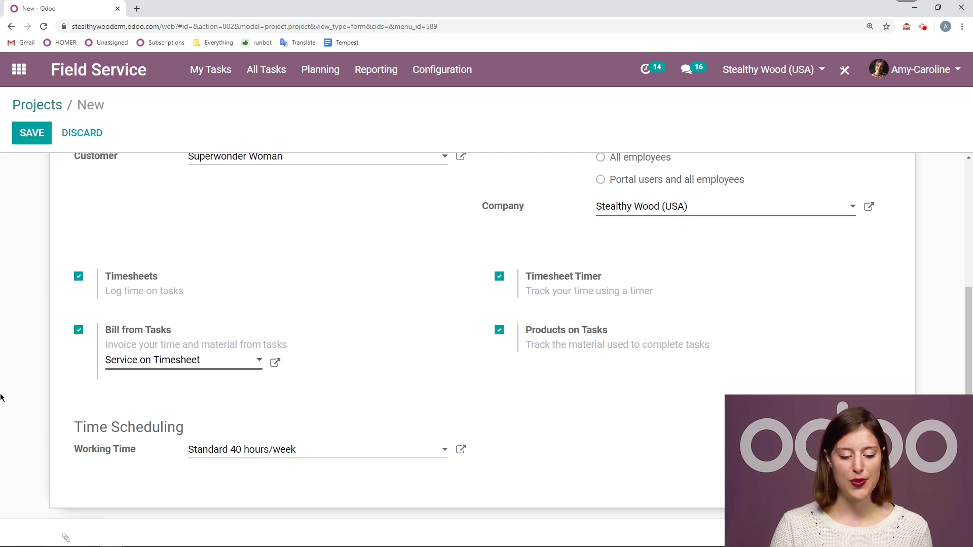
pyautogui.scroll(4, 199, 458)
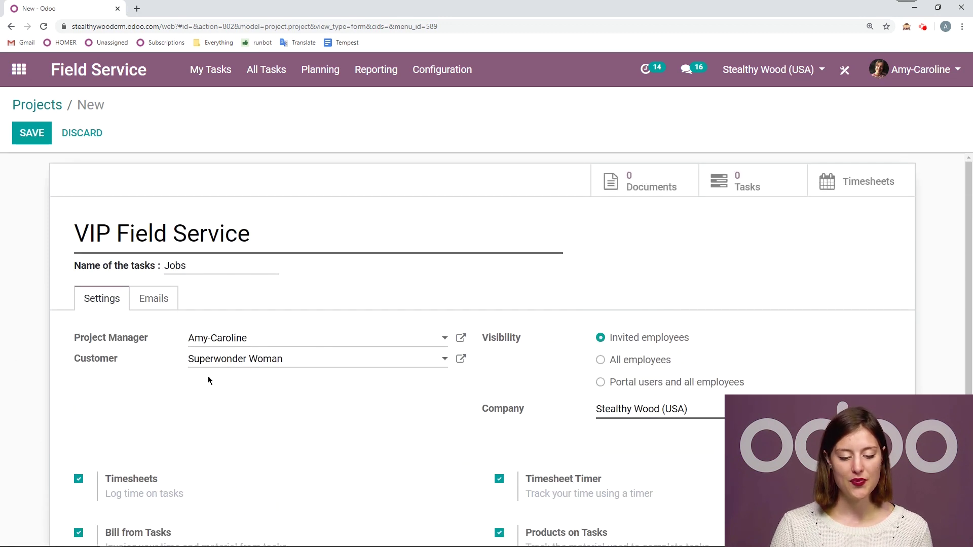
pyautogui.click(172, 298)
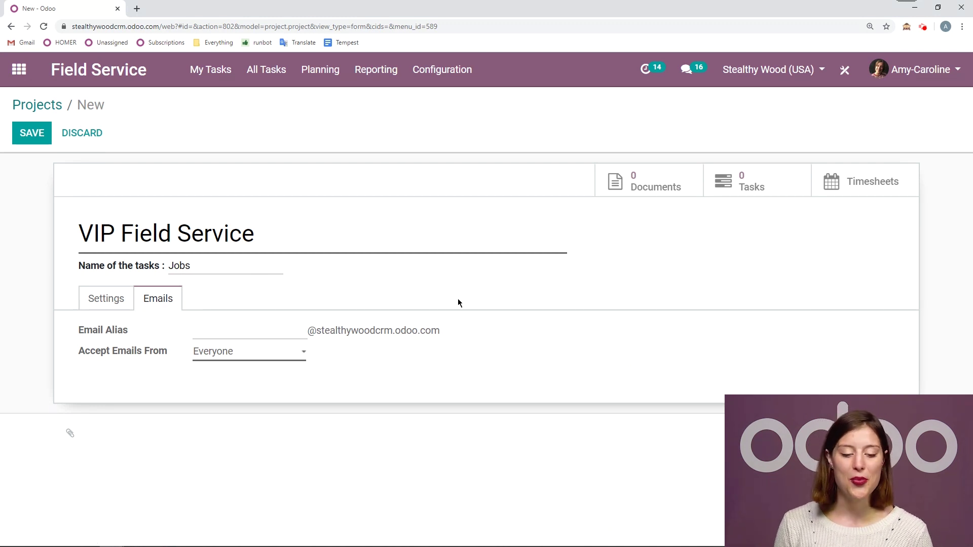
pyautogui.click(301, 355)
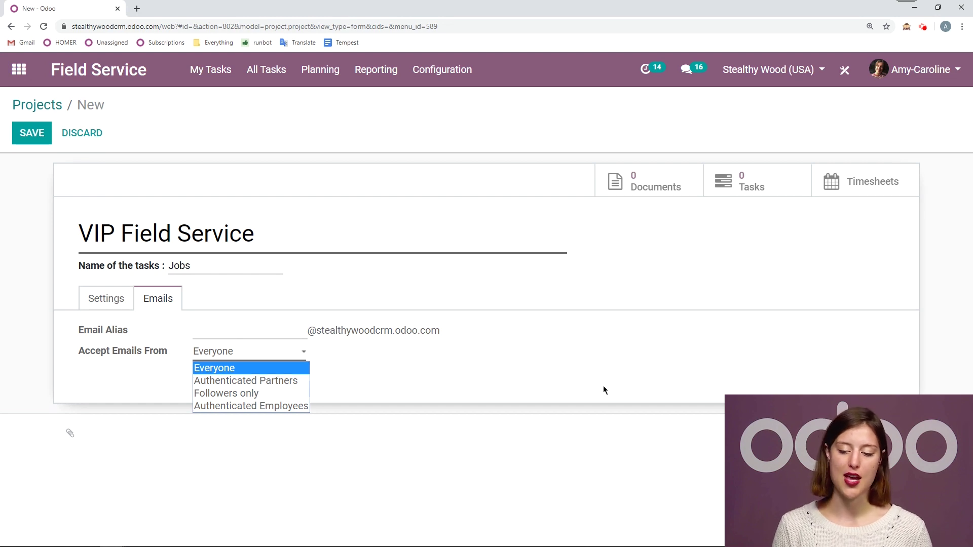
pyautogui.click(99, 304)
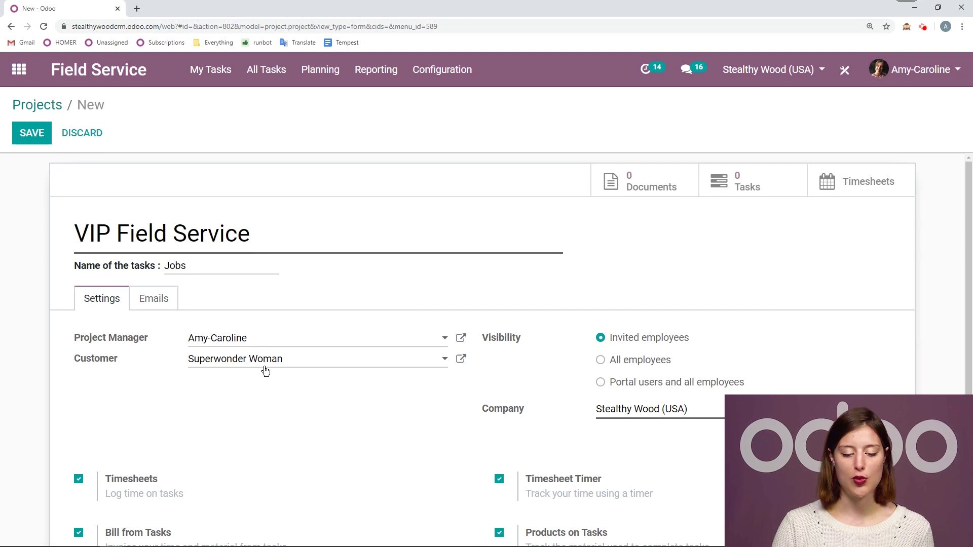
# Replace the project title with 'Kitchen Installation'
pyautogui.moveTo(277, 237); pyautogui.dragTo(13, 224)
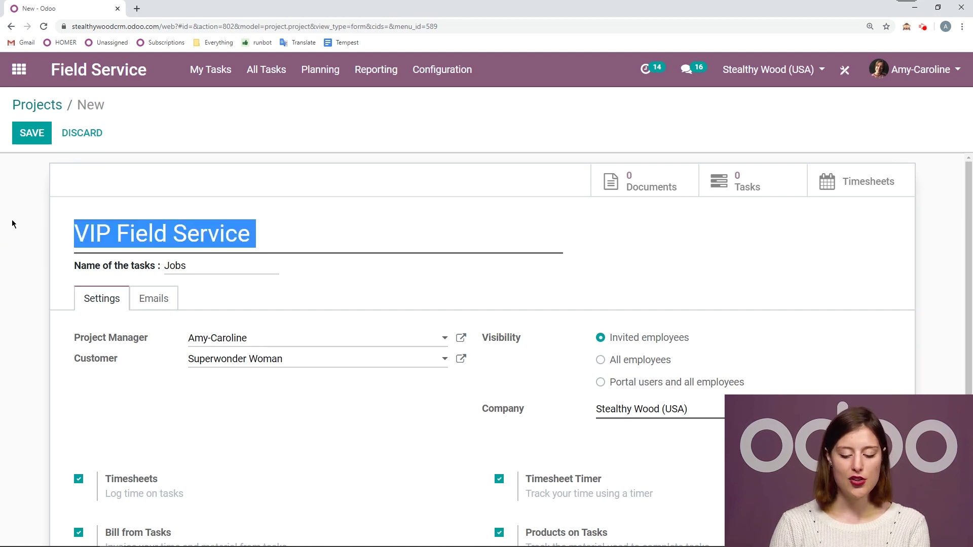
pyautogui.write('Kith')
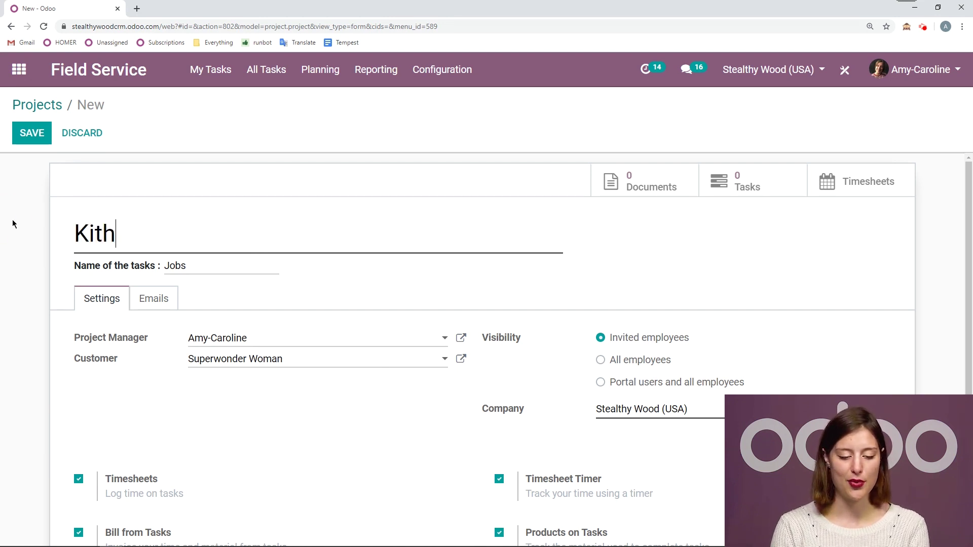
pyautogui.press('BackSpace')
pyautogui.write('chen INsta')
pyautogui.press('BackSpace')
pyautogui.press('BackSpace')
pyautogui.press('BackSpace')
pyautogui.press('BackSpace')
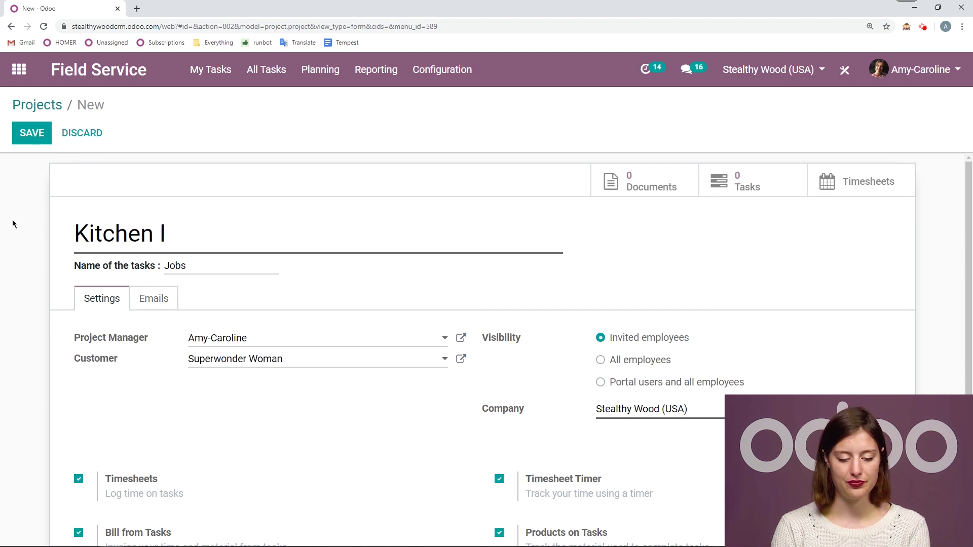
pyautogui.write('nstallation')
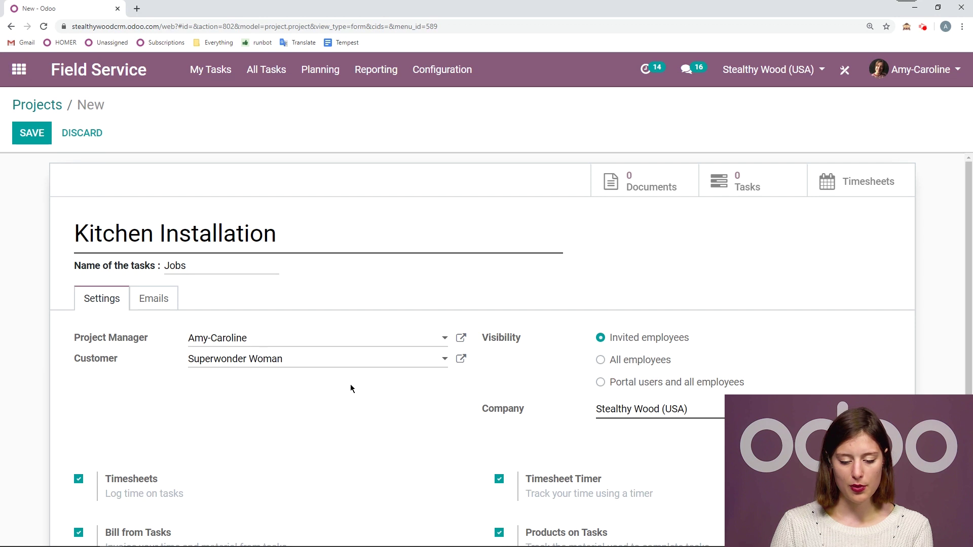
# Make the project visible to portal users and all employees, clear its customer, and save
pyautogui.click(601, 382)
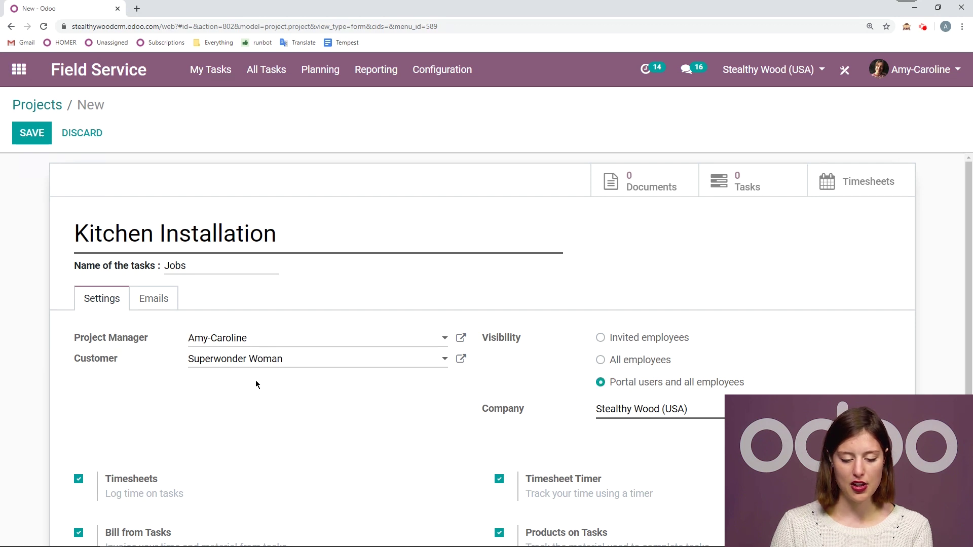
pyautogui.click(71, 361)
pyautogui.press('BackSpace')
pyautogui.click(2, 298)
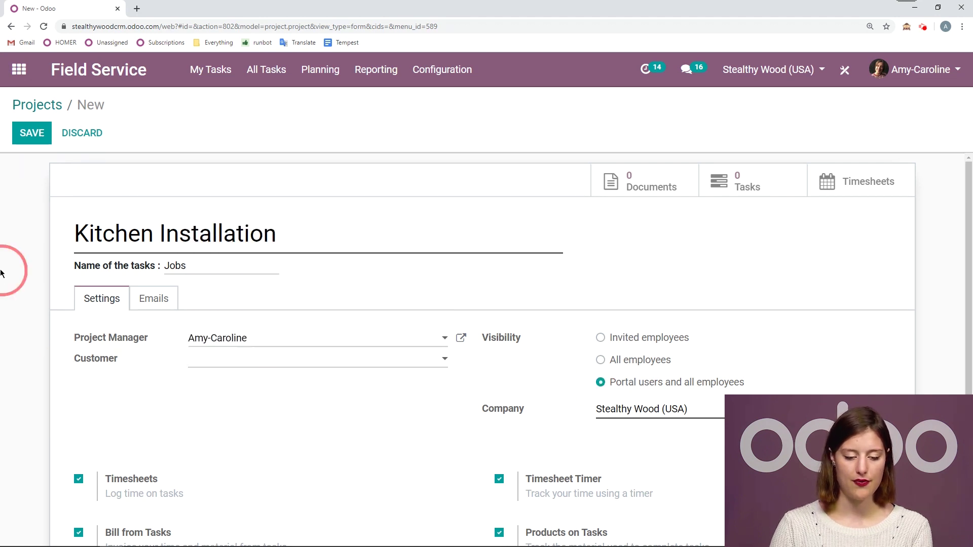
pyautogui.click(29, 140)
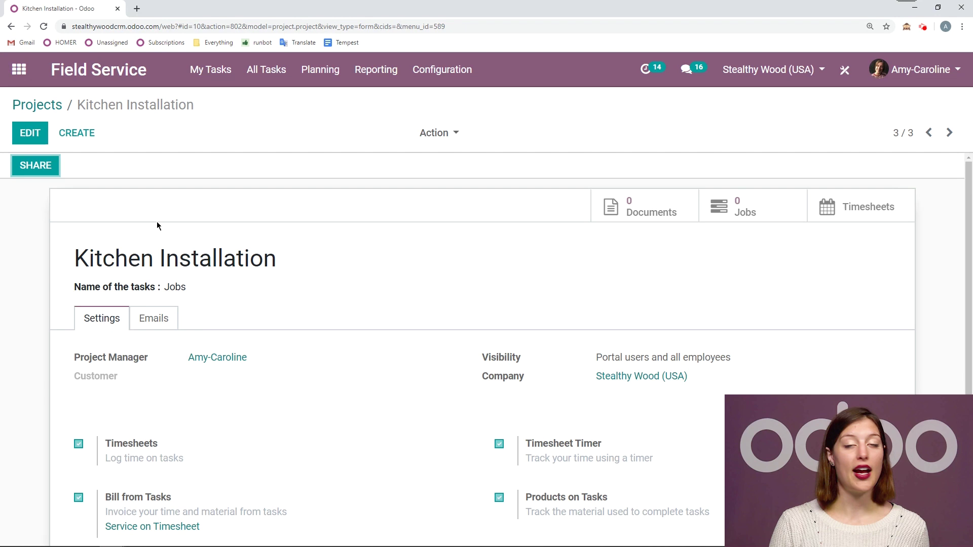
# Switch to My Tasks > Tasks to see my dated tasks board
pyautogui.scroll(-1, 162, 211)
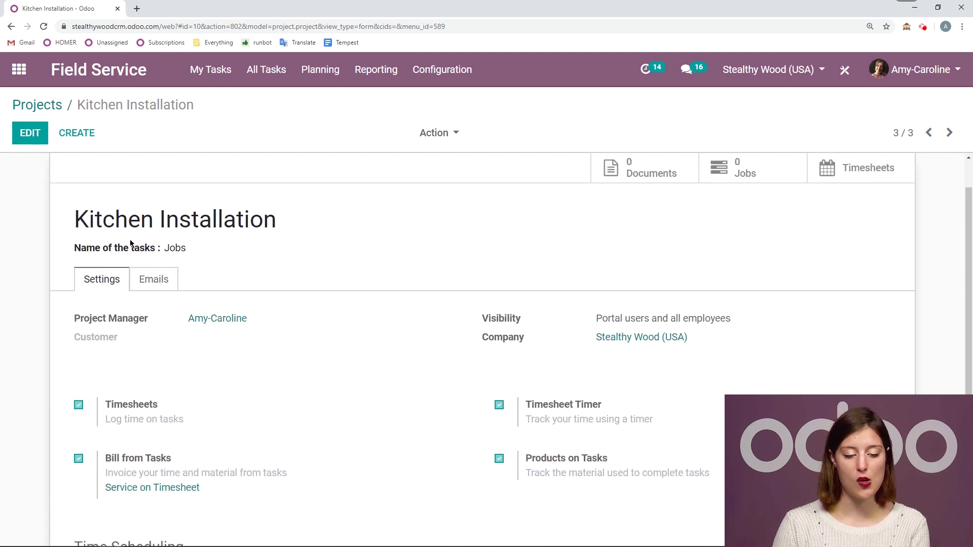
pyautogui.scroll(1, 129, 239)
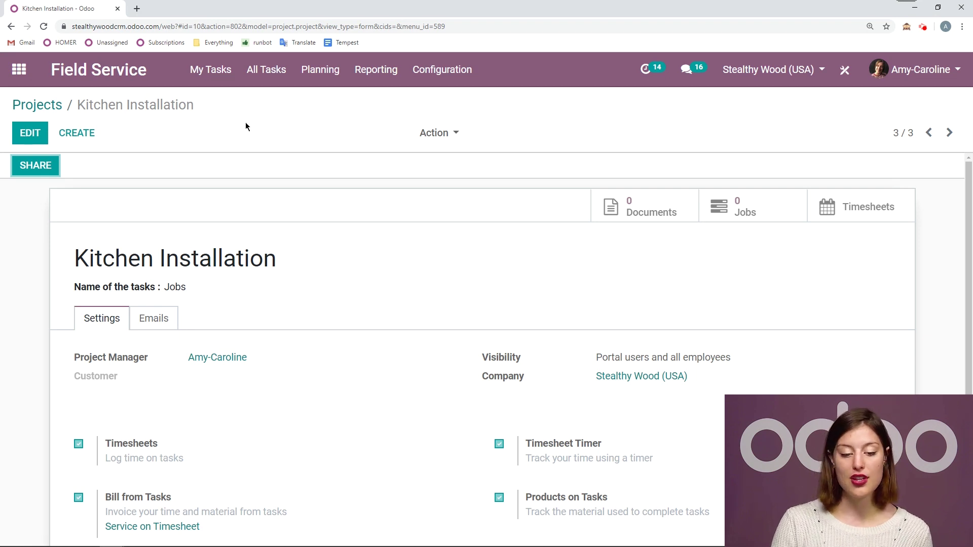
pyautogui.click(224, 75)
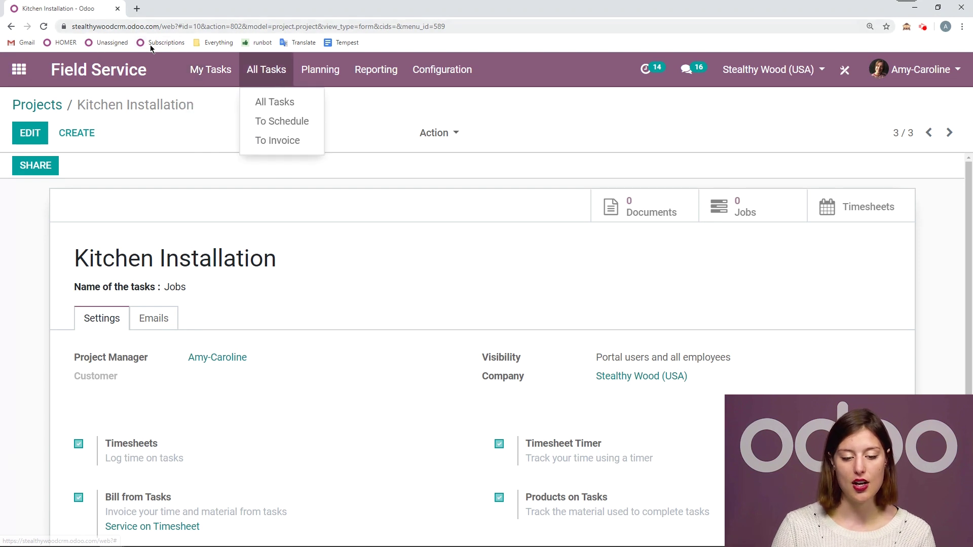
pyautogui.click(210, 104)
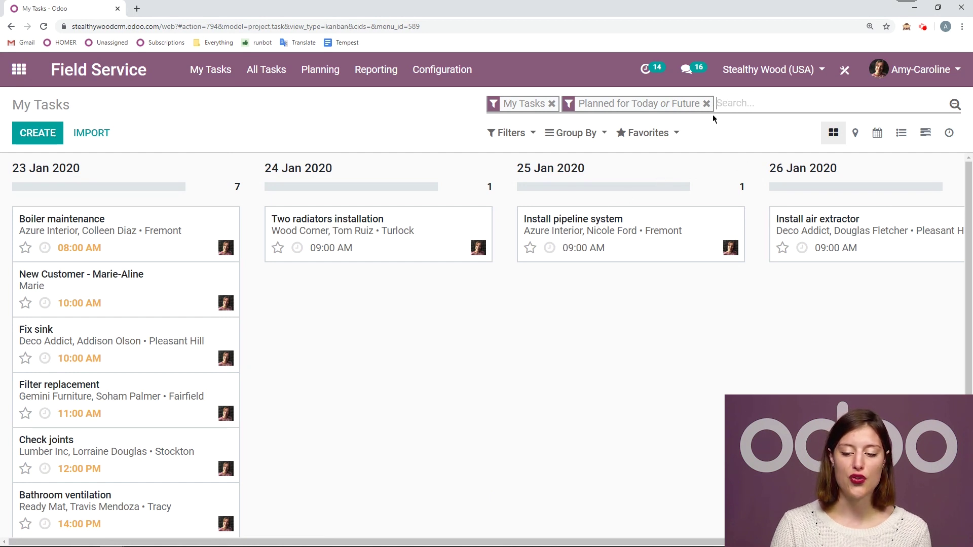
# Remove the 'Planned for Today or Future' filter and group my tasks by Project
pyautogui.click(706, 103)
pyautogui.click(583, 133)
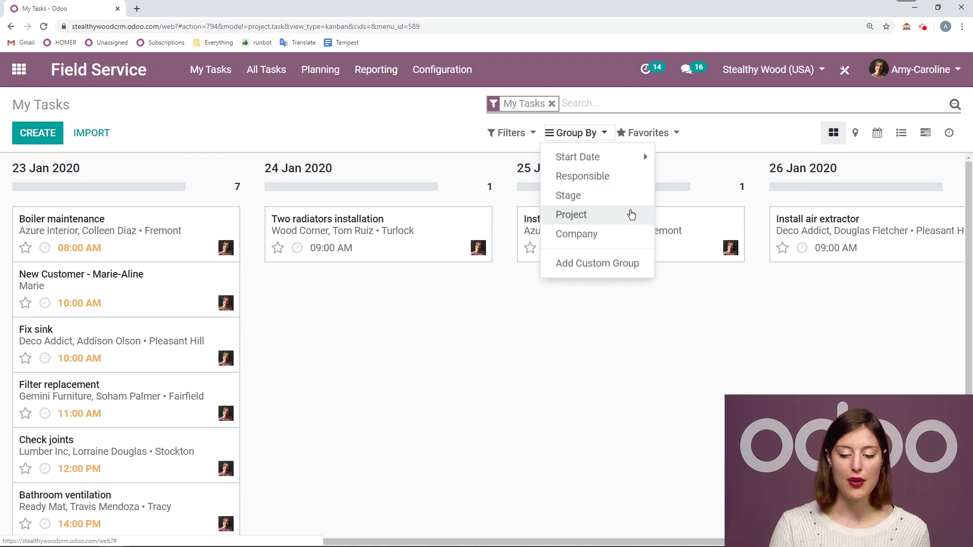
pyautogui.click(631, 215)
pyautogui.click(355, 134)
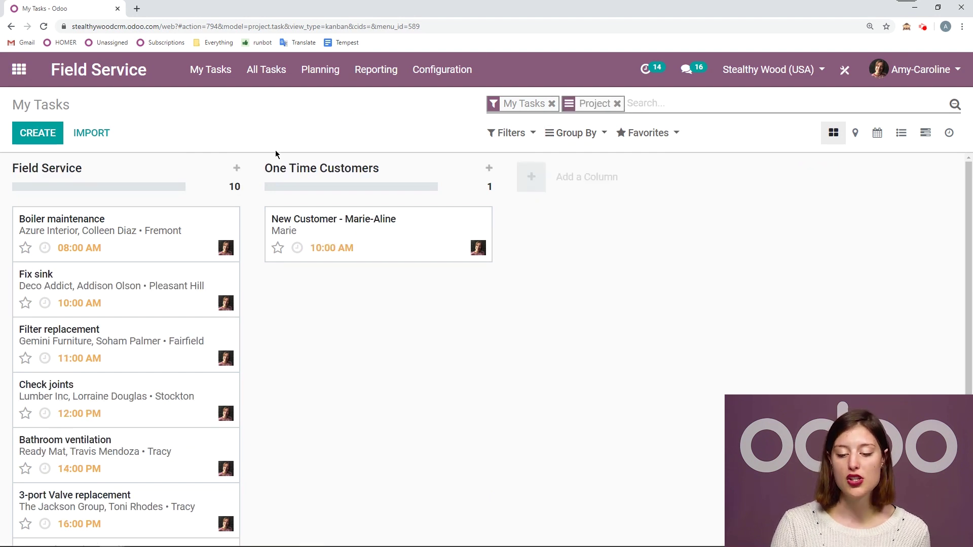
# Apply and then remove the To Do filter, and drop the Project grouping
pyautogui.click(506, 135)
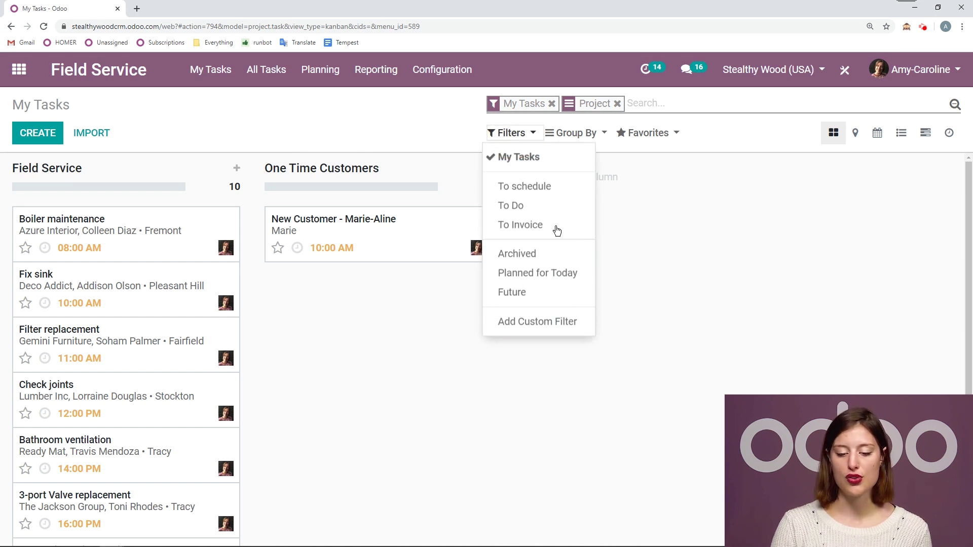
pyautogui.click(575, 206)
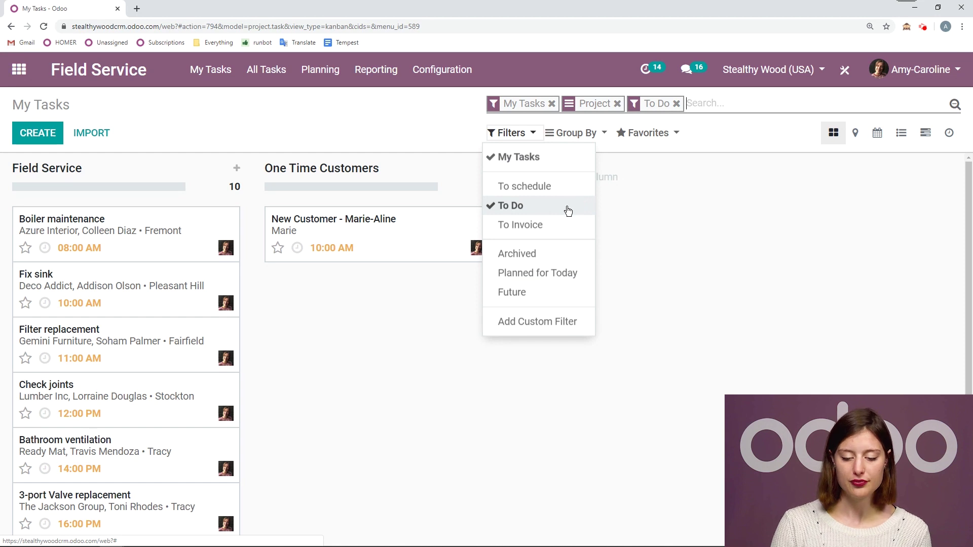
pyautogui.click(568, 211)
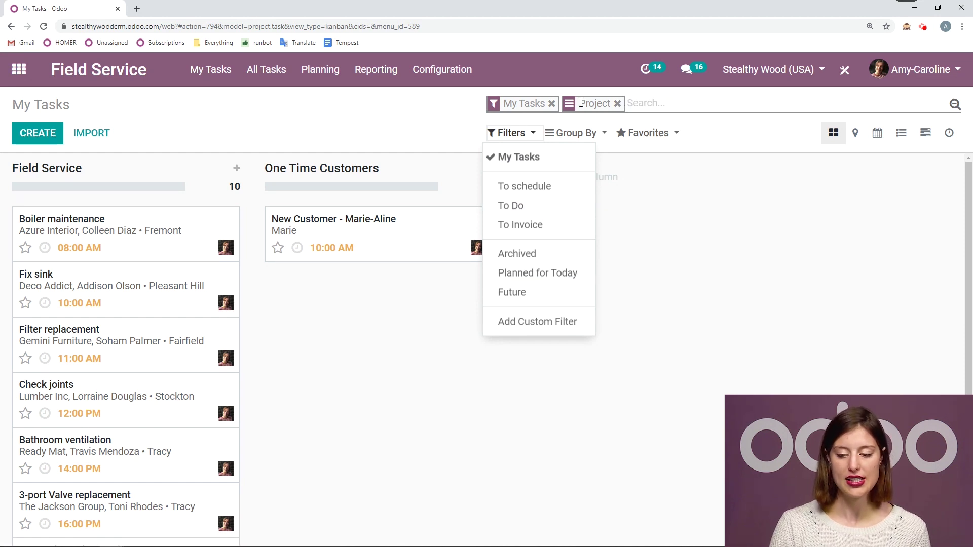
pyautogui.click(617, 104)
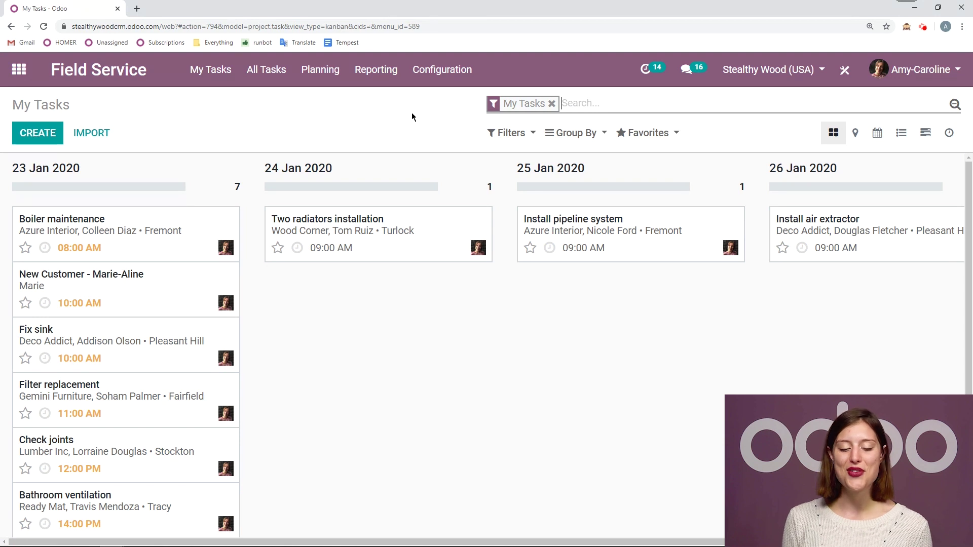
# Switch to All Tasks to see the board with Undefined, New and Done stages
pyautogui.click(276, 74)
pyautogui.click(275, 102)
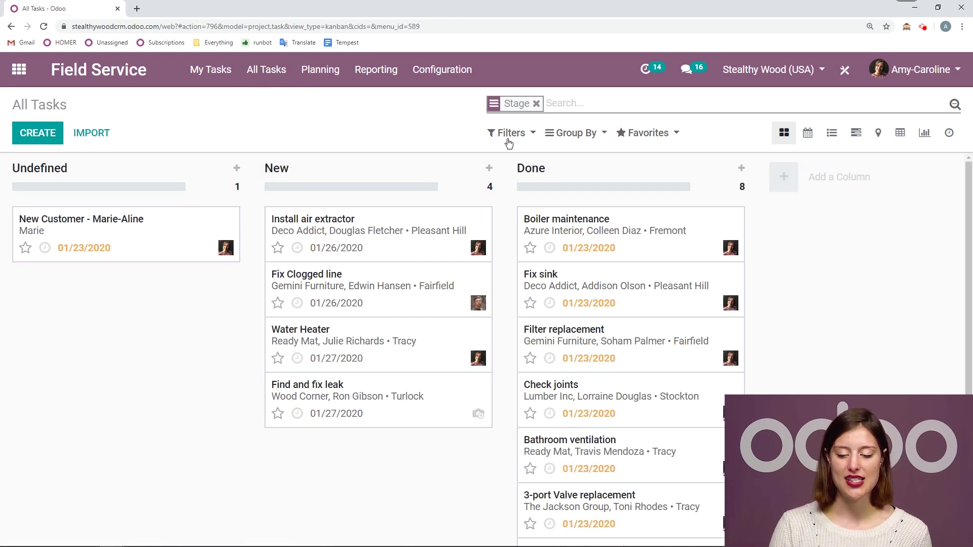
pyautogui.scroll(-2, 582, 253)
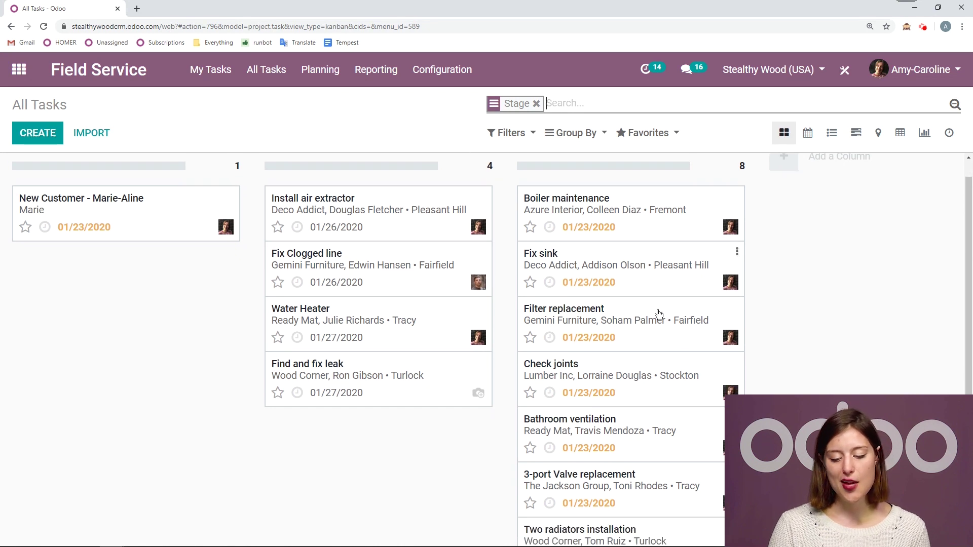
pyautogui.scroll(2, 710, 355)
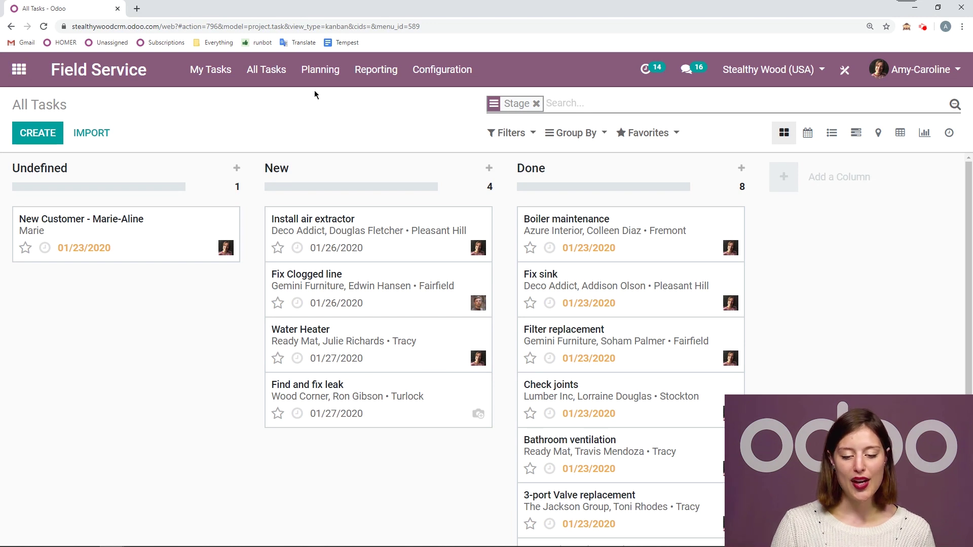
pyautogui.click(278, 77)
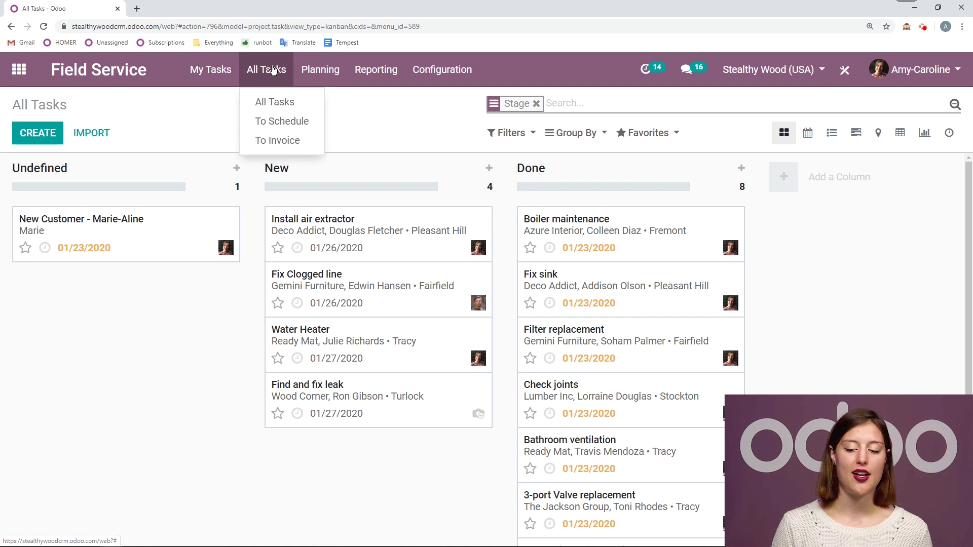
pyautogui.click(283, 121)
pyautogui.click(269, 76)
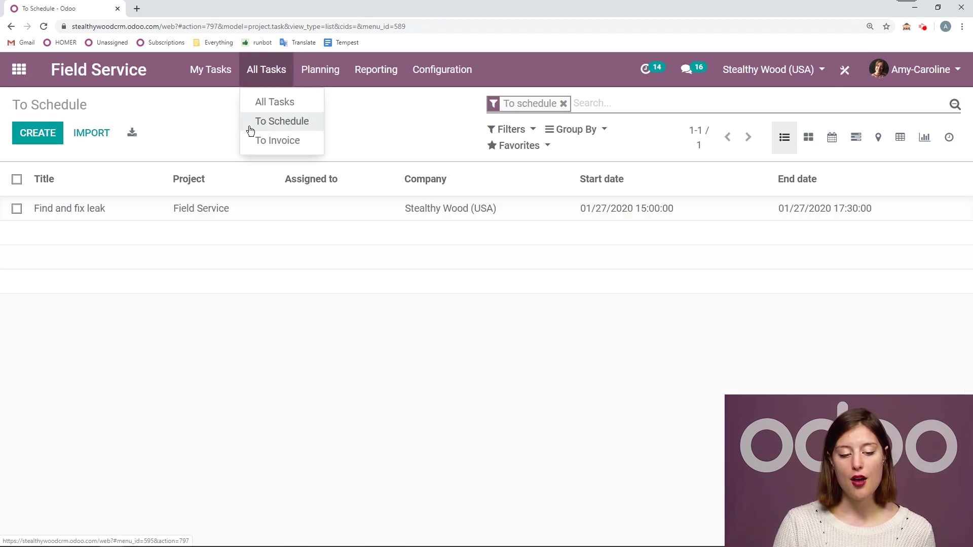
pyautogui.click(280, 139)
pyautogui.click(264, 81)
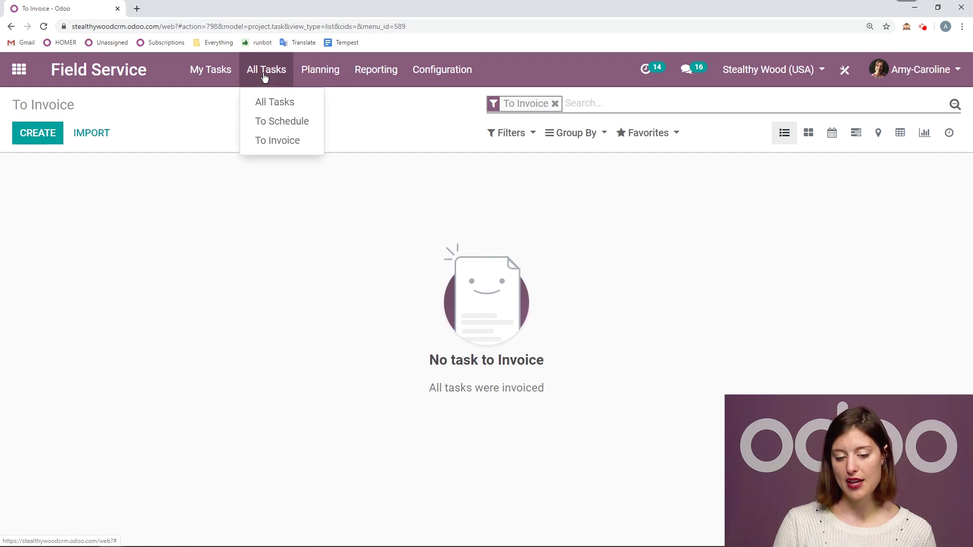
pyautogui.click(291, 97)
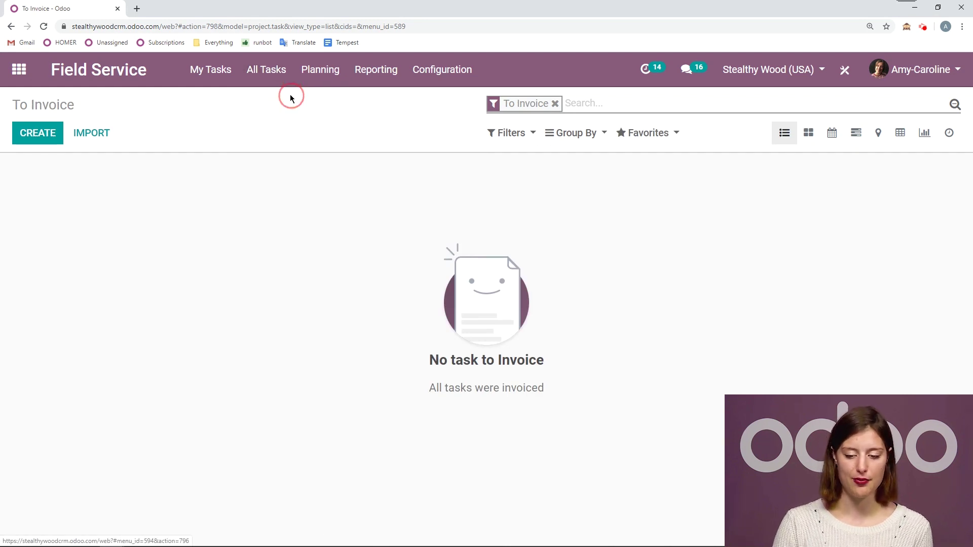
pyautogui.click(574, 141)
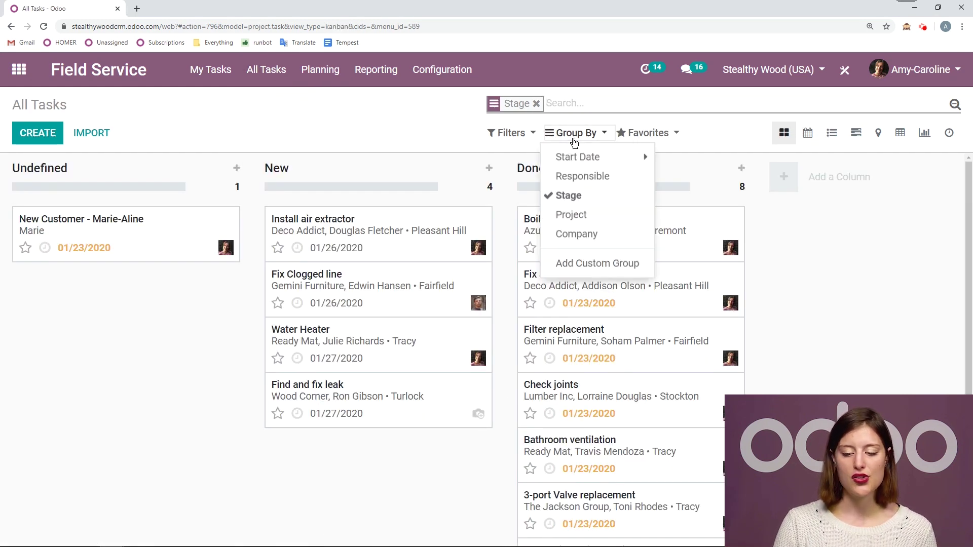
pyautogui.click(504, 133)
pyautogui.click(556, 139)
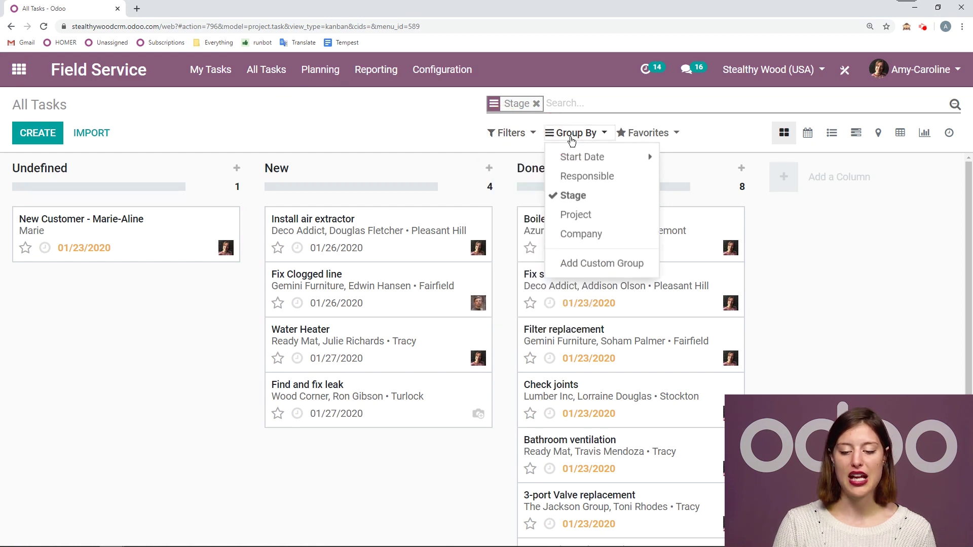
pyautogui.click(452, 115)
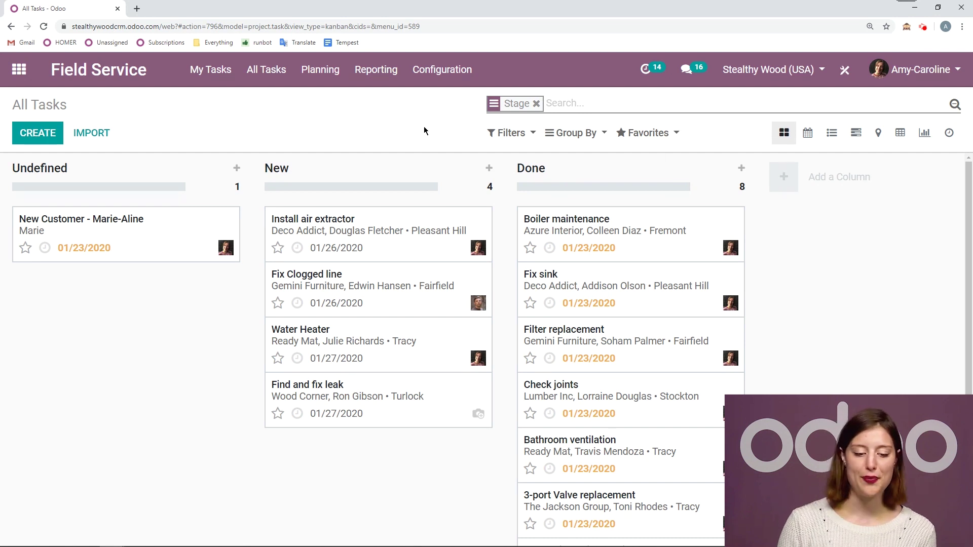
# Quick-add a 'Kitchen Installation' task for Azure Interior in Undefined, then show All Tasks > To Schedule
pyautogui.click(21, 134)
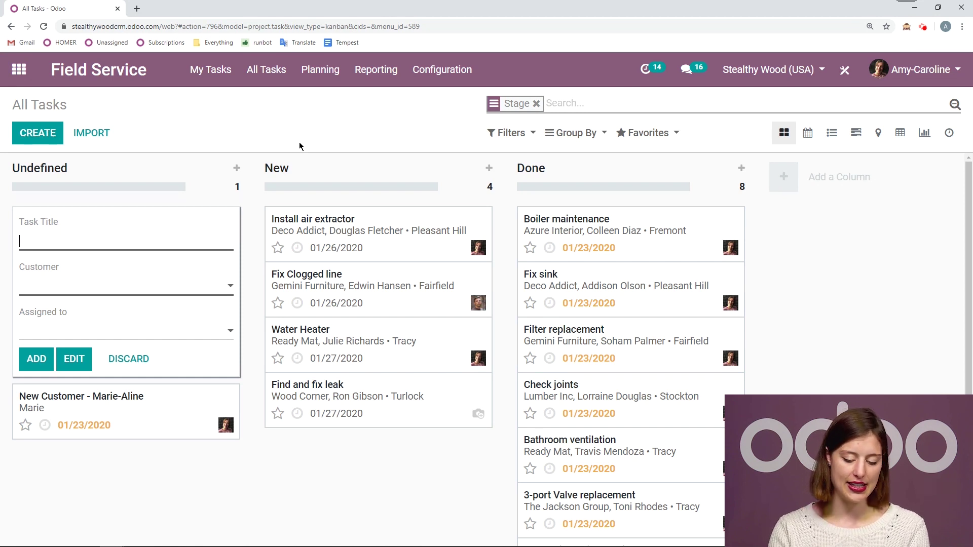
pyautogui.write('Kate')
pyautogui.press('BackSpace')
pyautogui.press('BackSpace')
pyautogui.press('BackSpace')
pyautogui.write('it')
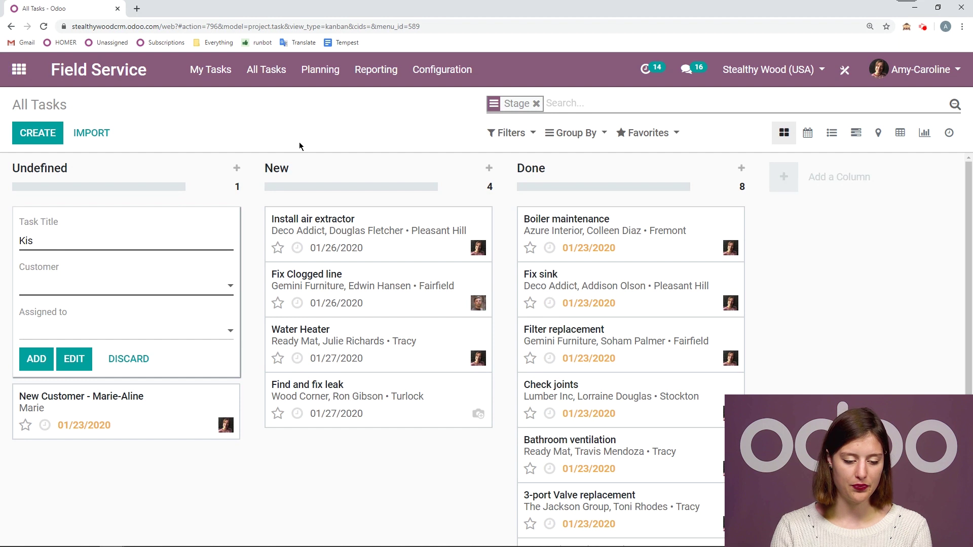
pyautogui.write('chen Installation')
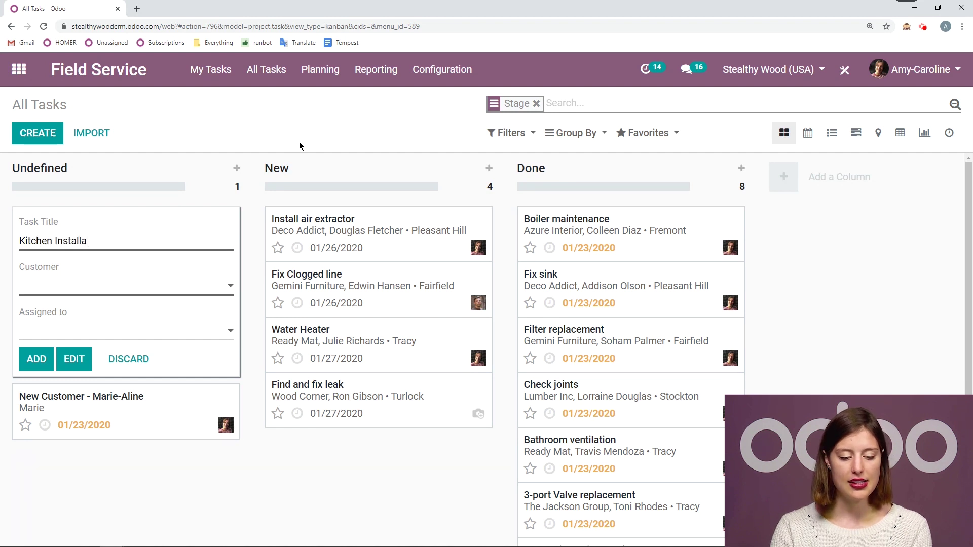
pyautogui.click(112, 285)
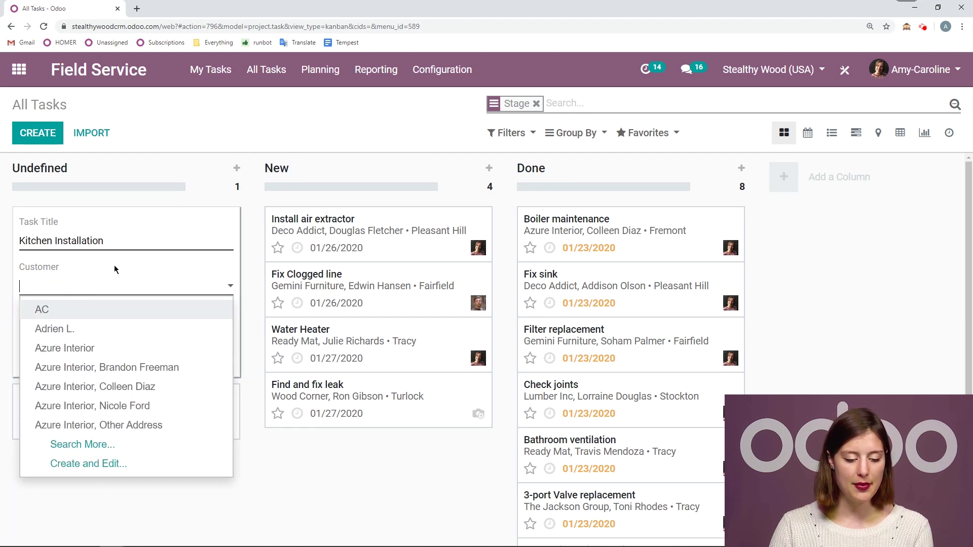
pyautogui.click(103, 347)
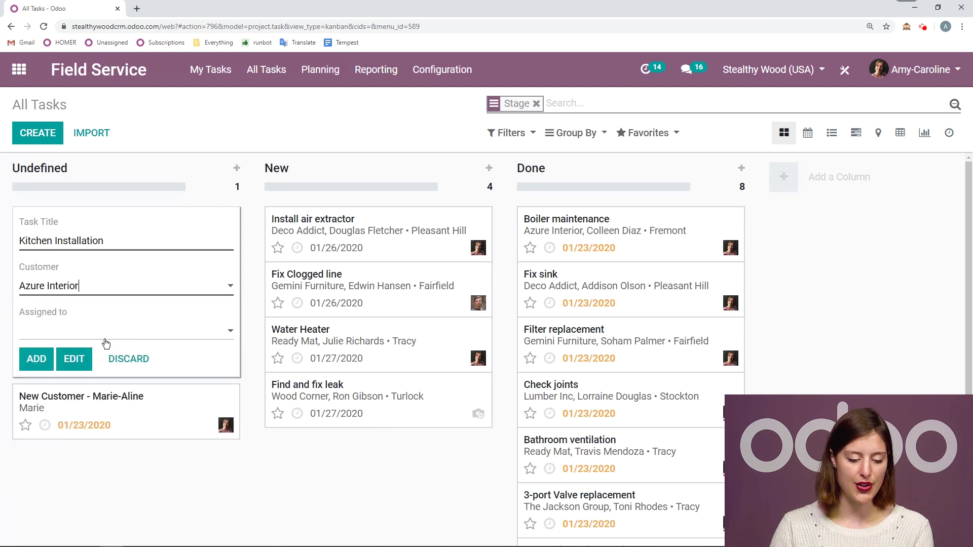
pyautogui.click(32, 349)
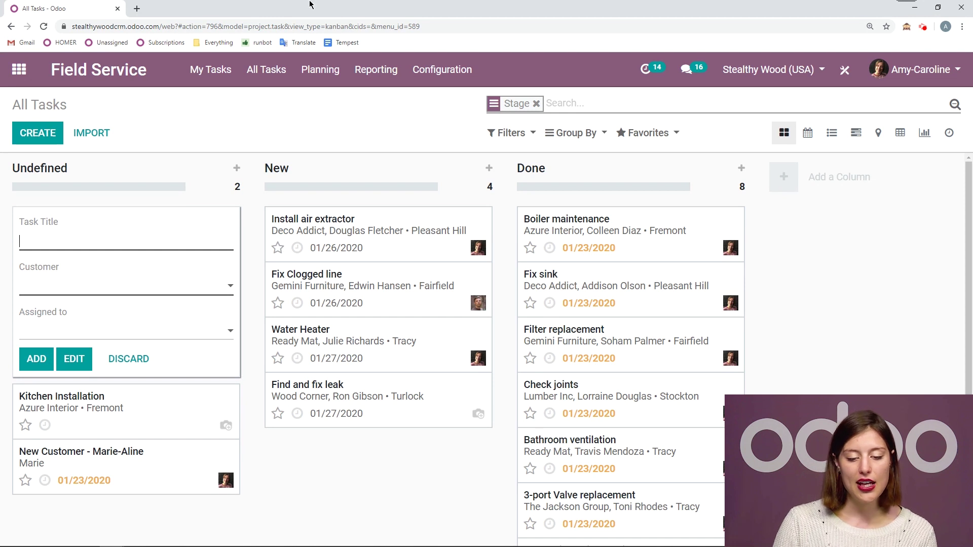
pyautogui.click(265, 70)
pyautogui.click(286, 123)
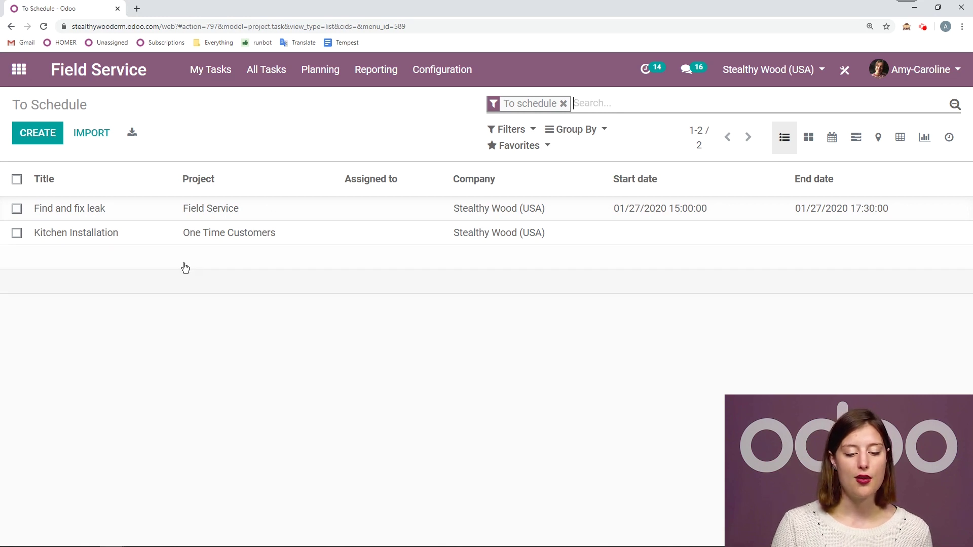
# Edit the Kitchen Installation task and set its date range to 01/27/2020, 10:00–15:00
pyautogui.click(345, 244)
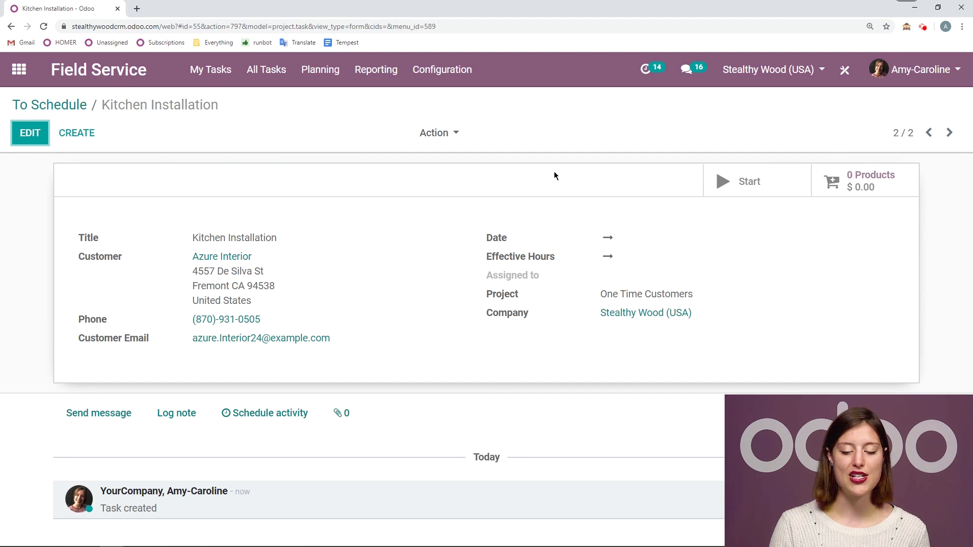
pyautogui.click(30, 133)
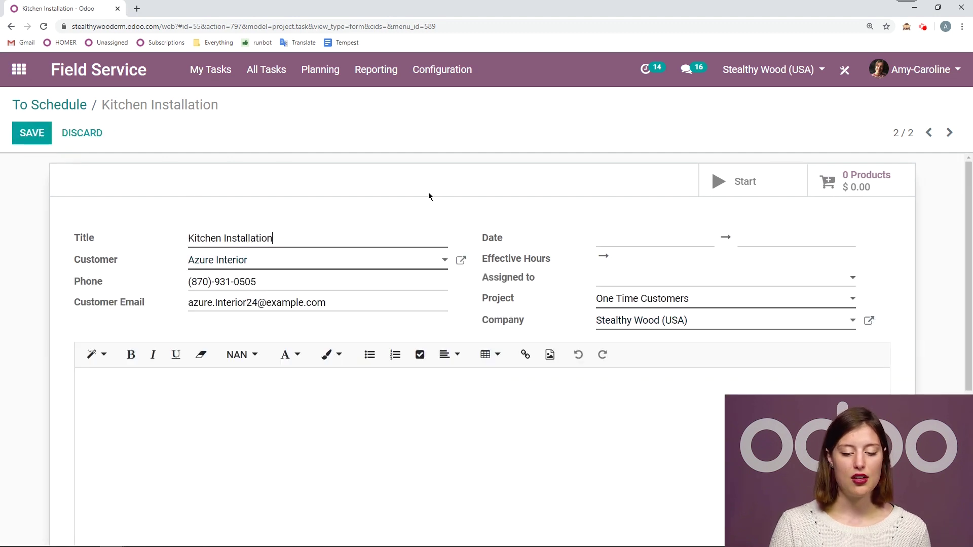
pyautogui.scroll(-2, 428, 193)
pyautogui.scroll(2, 431, 194)
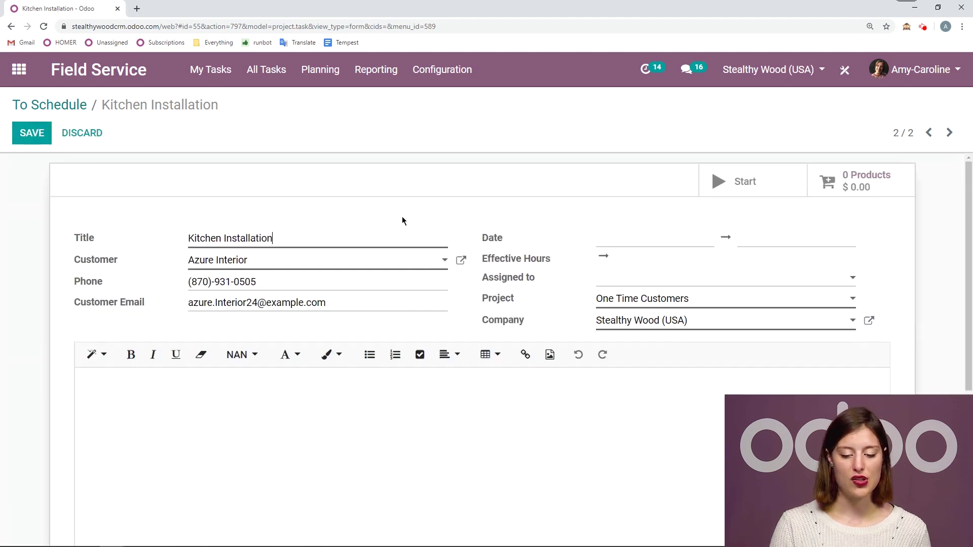
pyautogui.click(598, 235)
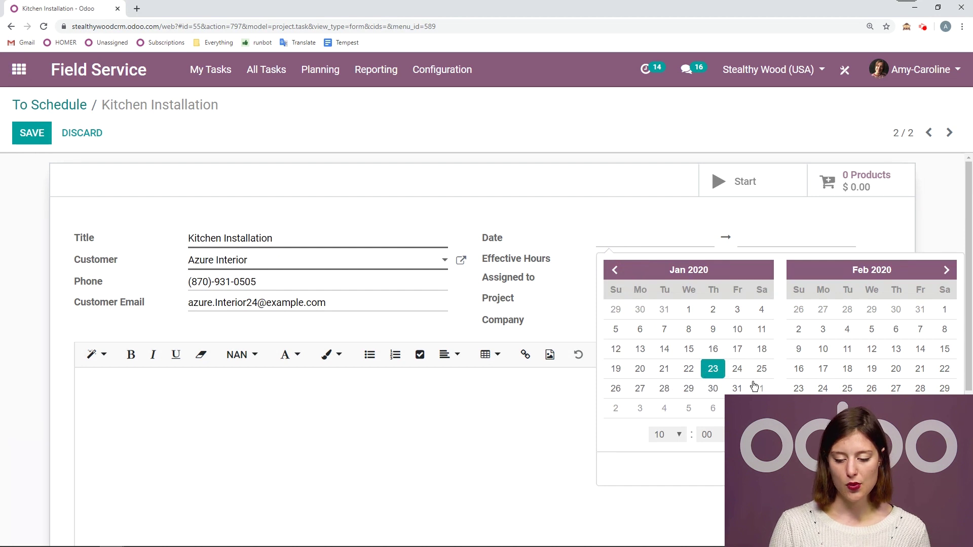
pyautogui.click(640, 390)
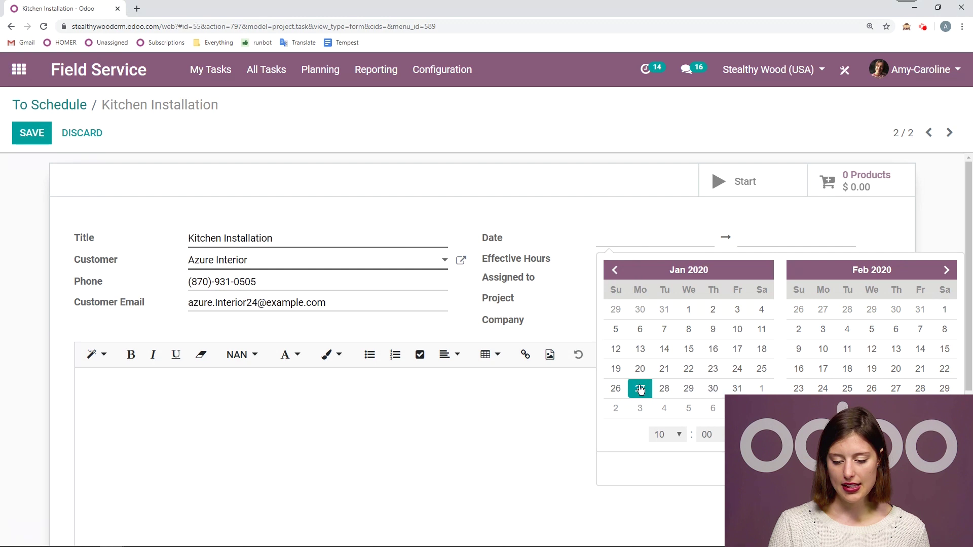
pyautogui.click(843, 434)
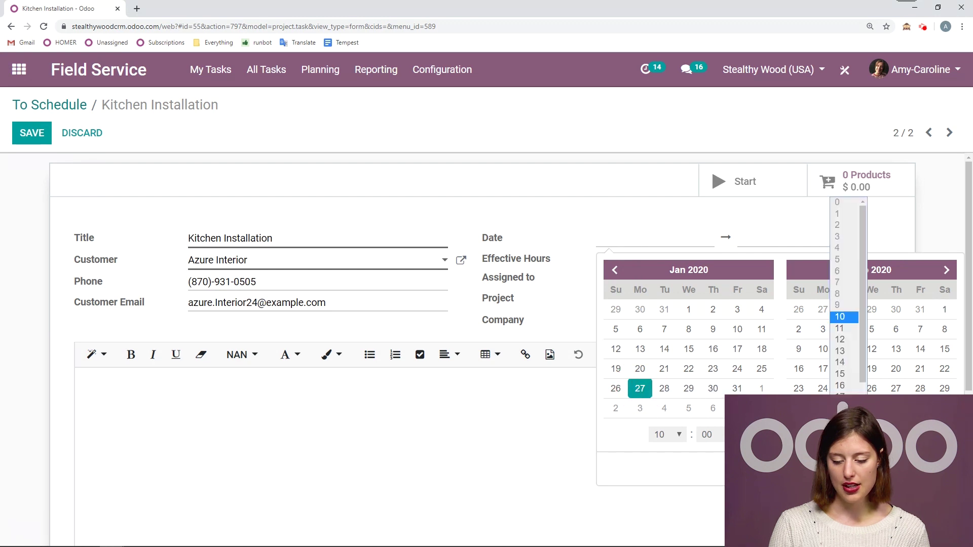
pyautogui.click(842, 374)
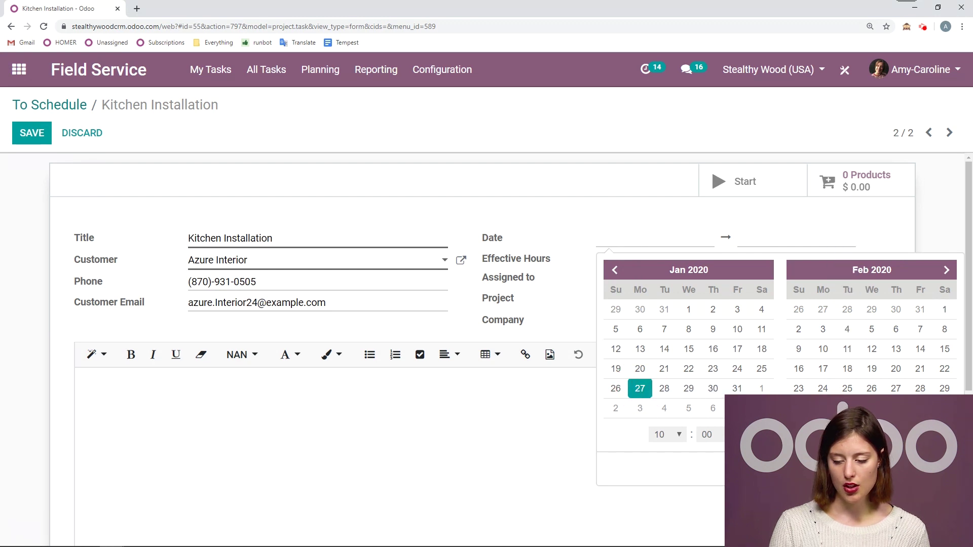
pyautogui.click(892, 435)
pyautogui.click(896, 304)
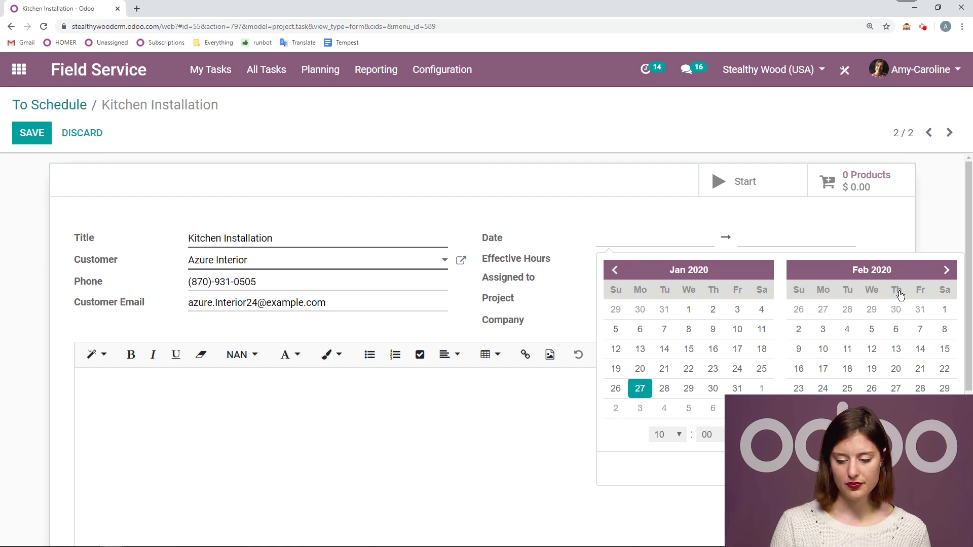
pyautogui.click(938, 469)
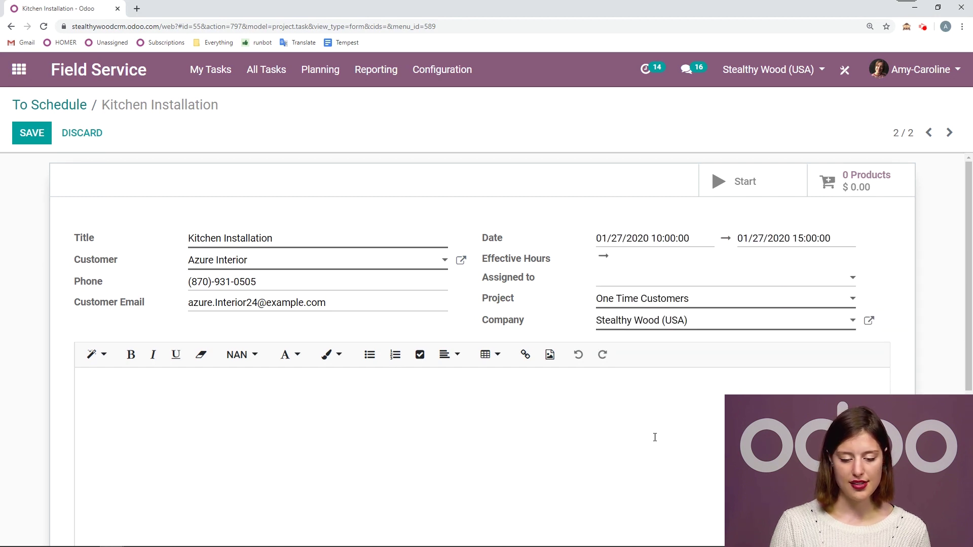
# Assign the task to the field technician and save it
pyautogui.click(465, 268)
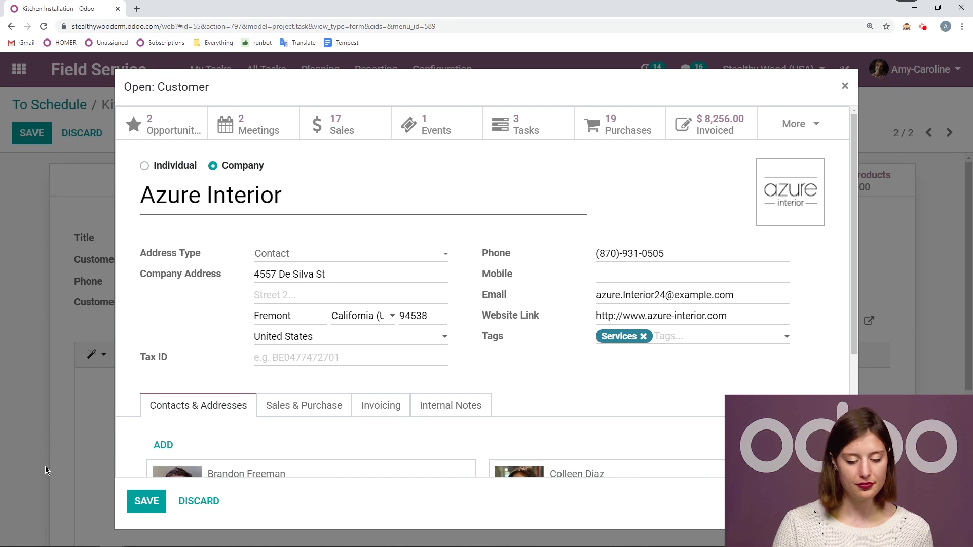
pyautogui.click(147, 502)
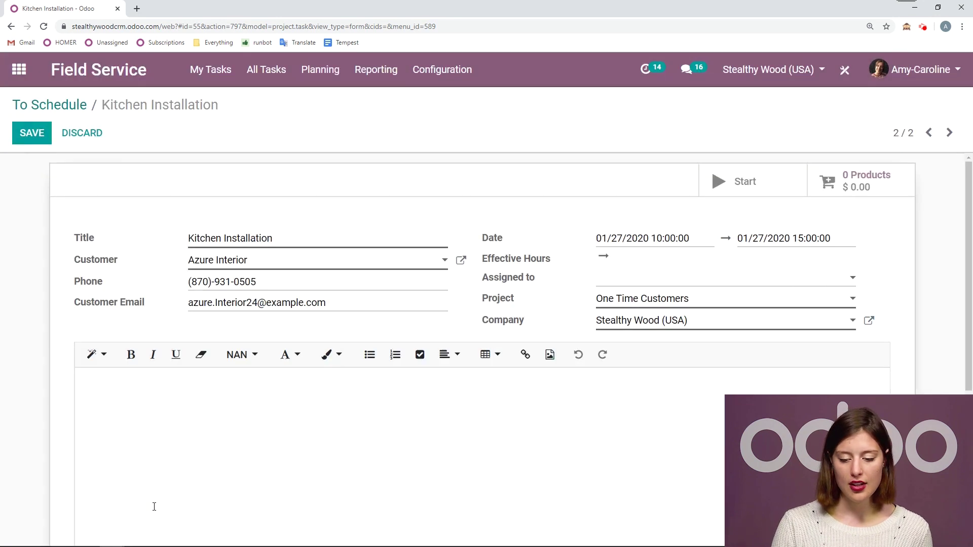
pyautogui.click(680, 278)
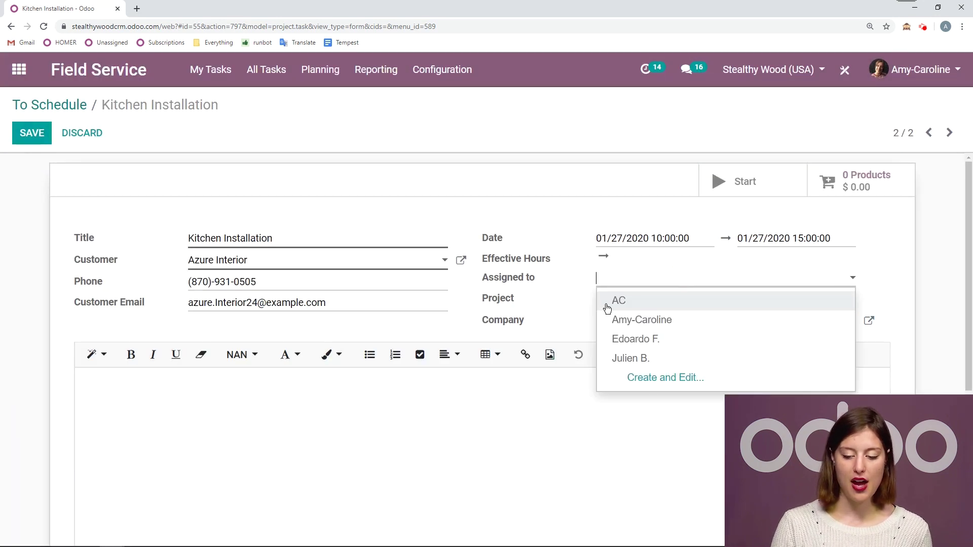
pyautogui.click(657, 339)
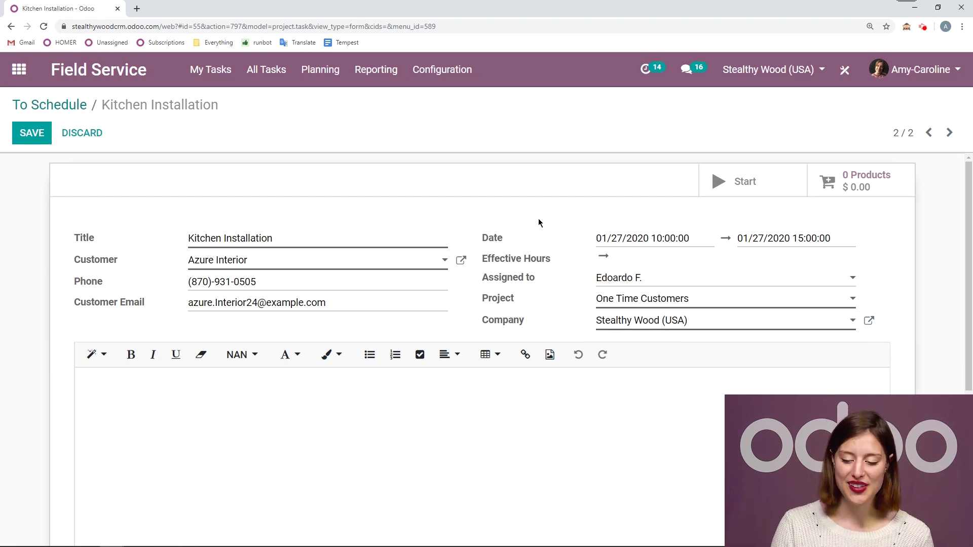
pyautogui.scroll(-2, 385, 259)
pyautogui.click(554, 298)
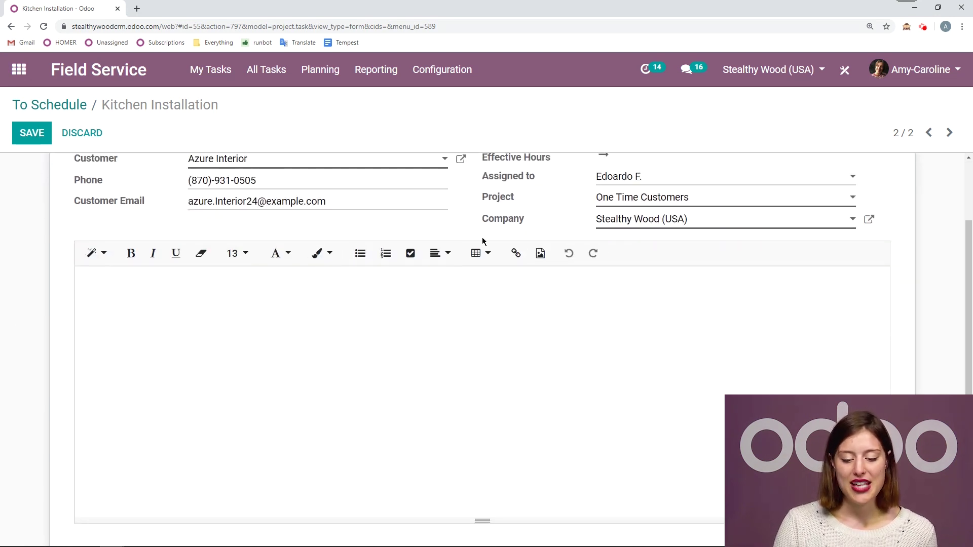
pyautogui.scroll(2, 405, 335)
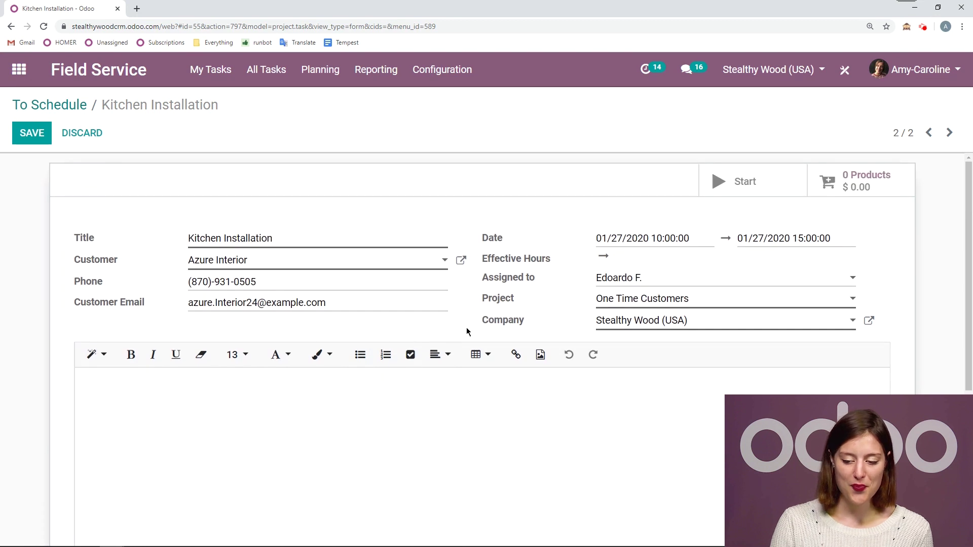
pyautogui.click(43, 143)
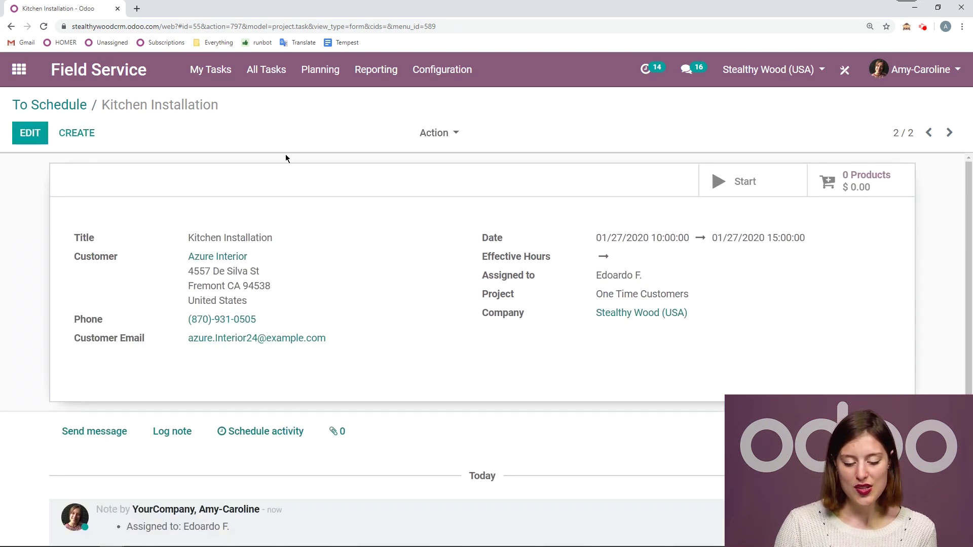
# From the All Tasks board, change the Kitchen Installation task's project to Kitchen Installation and save
pyautogui.click(267, 71)
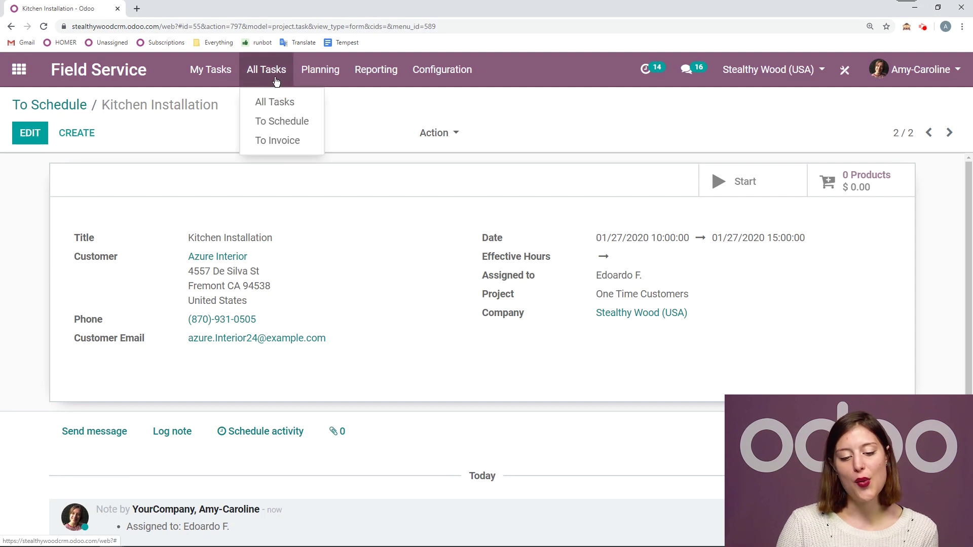
pyautogui.click(252, 103)
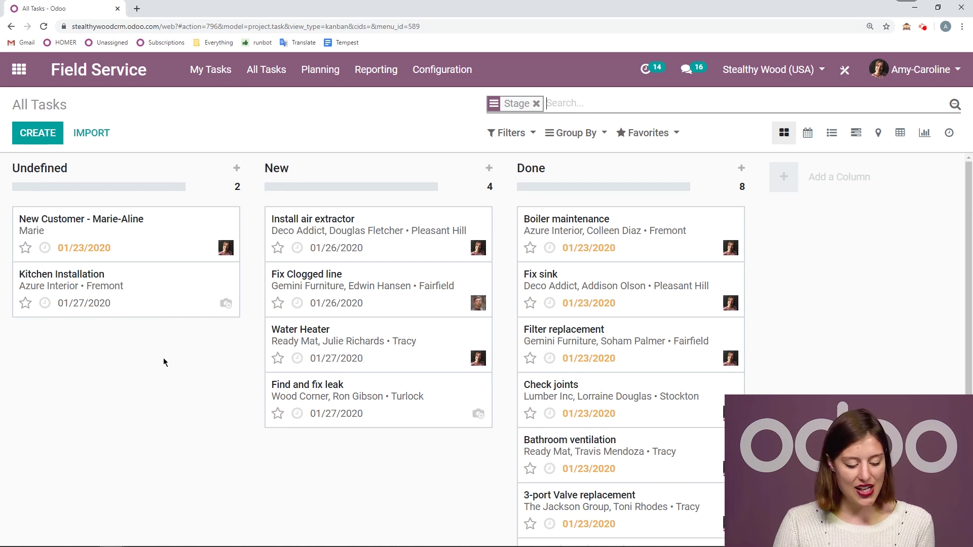
pyautogui.click(160, 292)
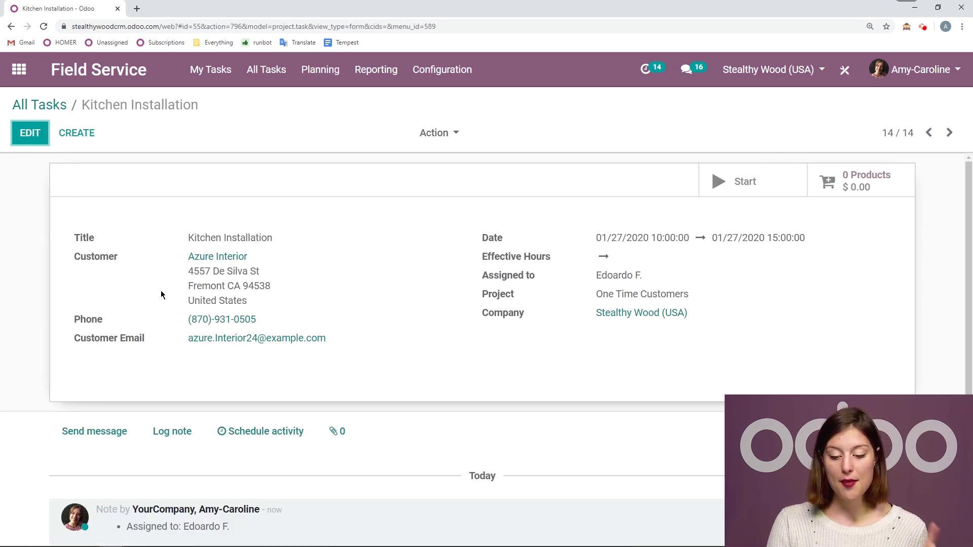
pyautogui.click(39, 142)
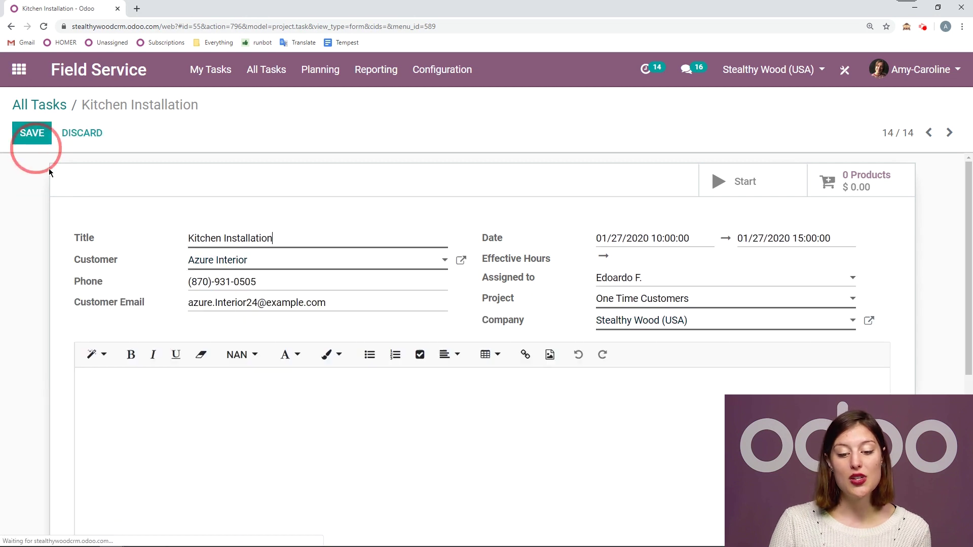
pyautogui.click(766, 305)
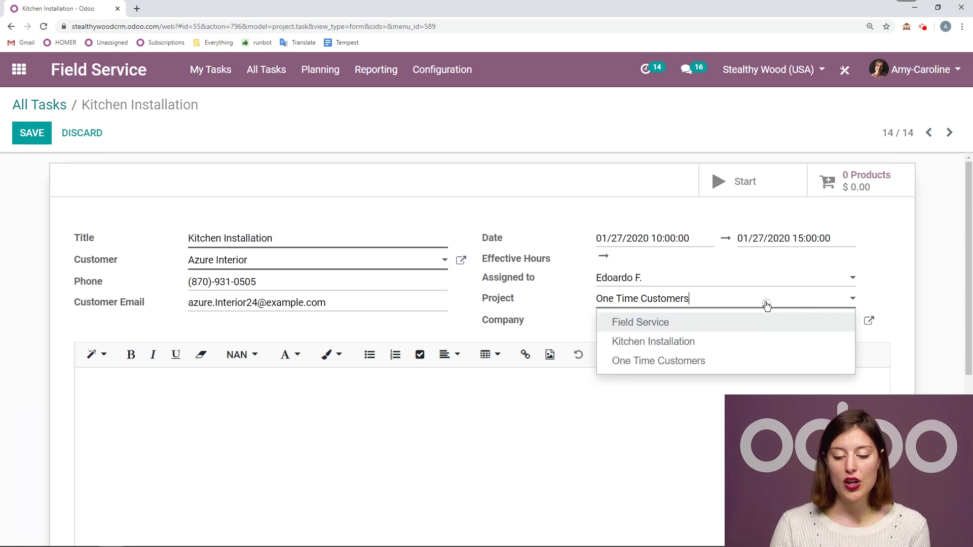
pyautogui.click(646, 342)
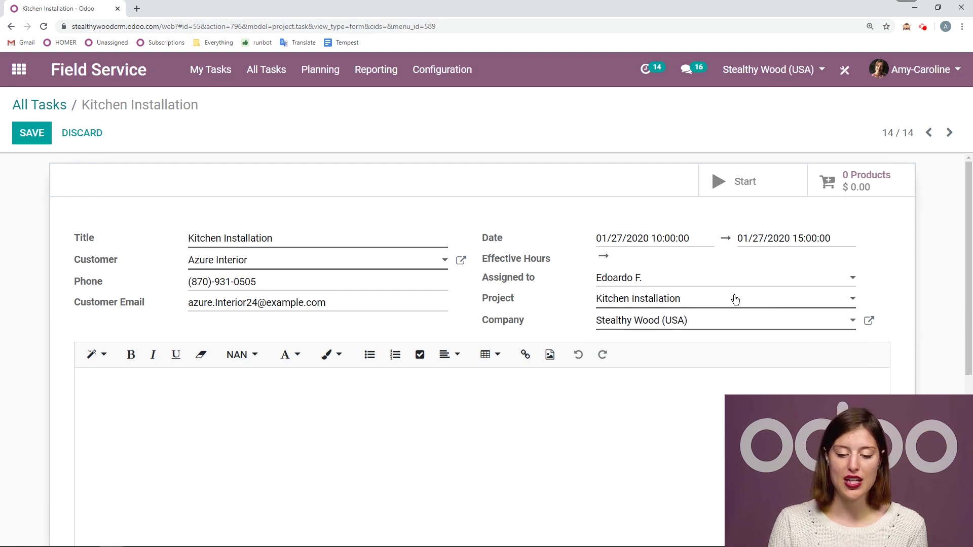
pyautogui.click(22, 138)
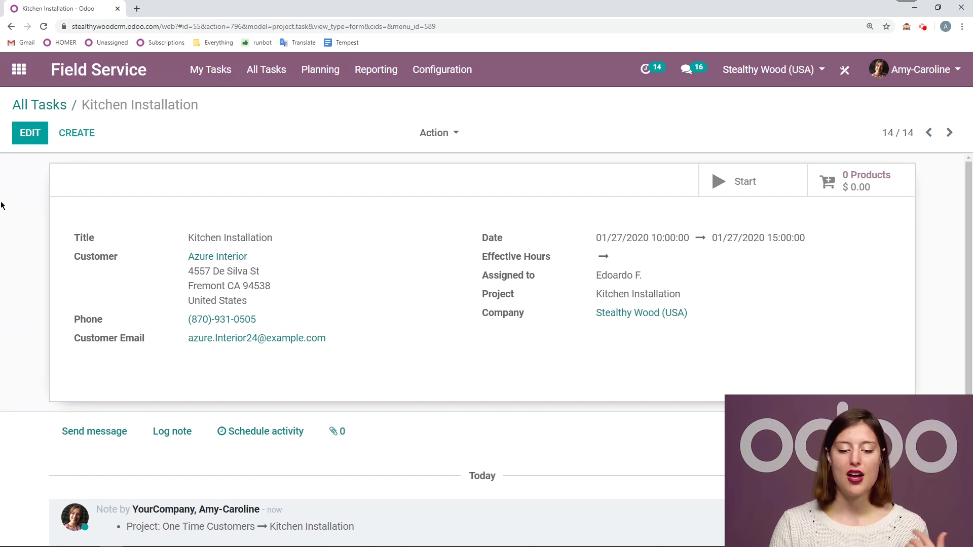
# Display all 14 tasks from the All Tasks board as numbered pins on the map
pyautogui.click(273, 81)
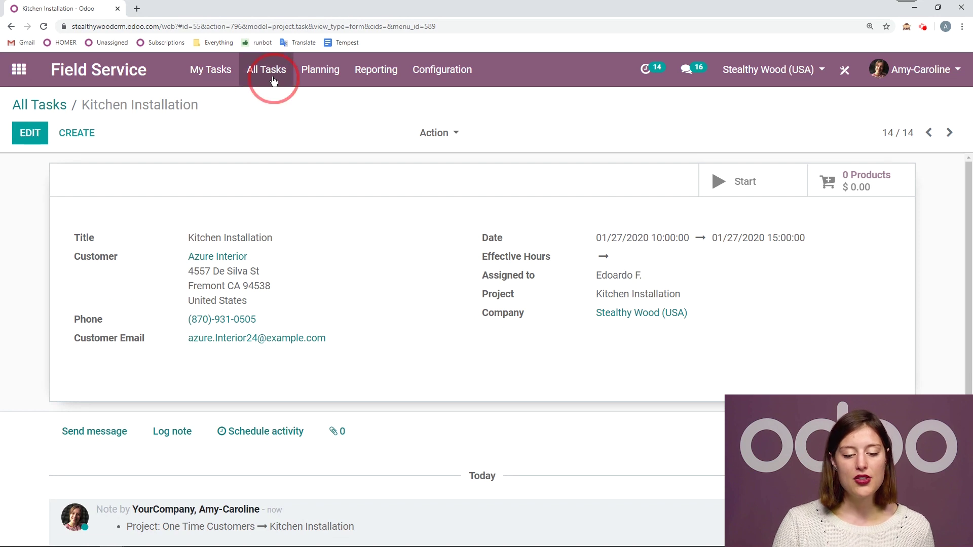
pyautogui.click(276, 100)
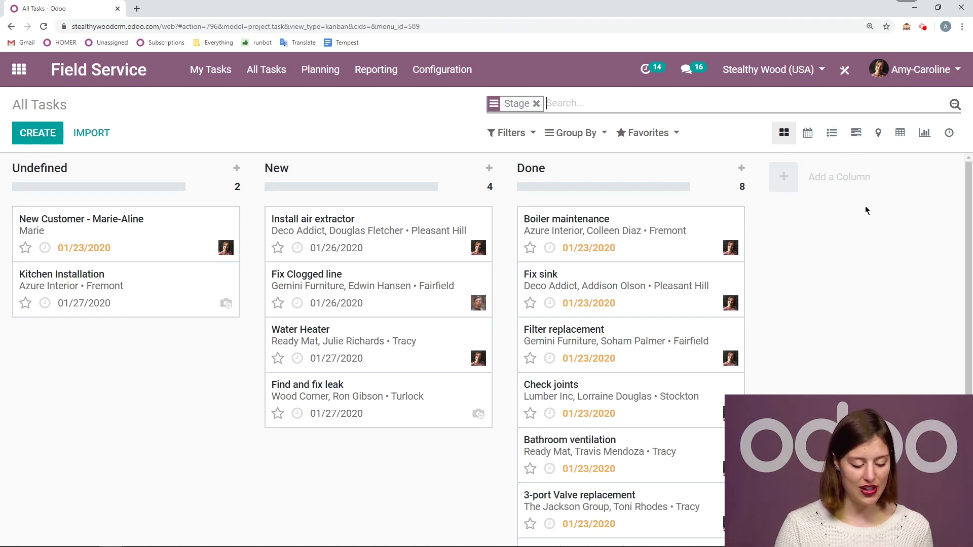
pyautogui.click(878, 134)
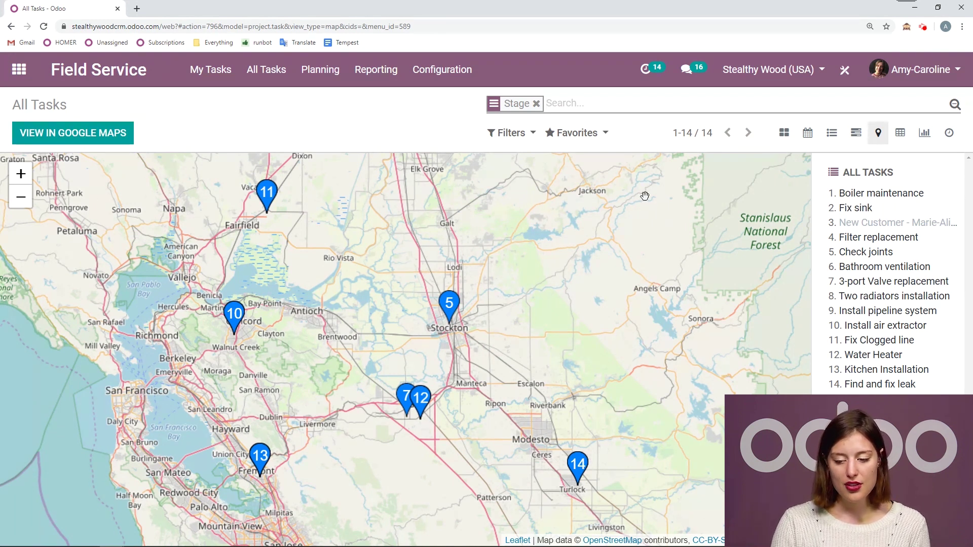
# Open the 13. Kitchen Installation map popup with its customer, Fremont address and phone
pyautogui.click(898, 198)
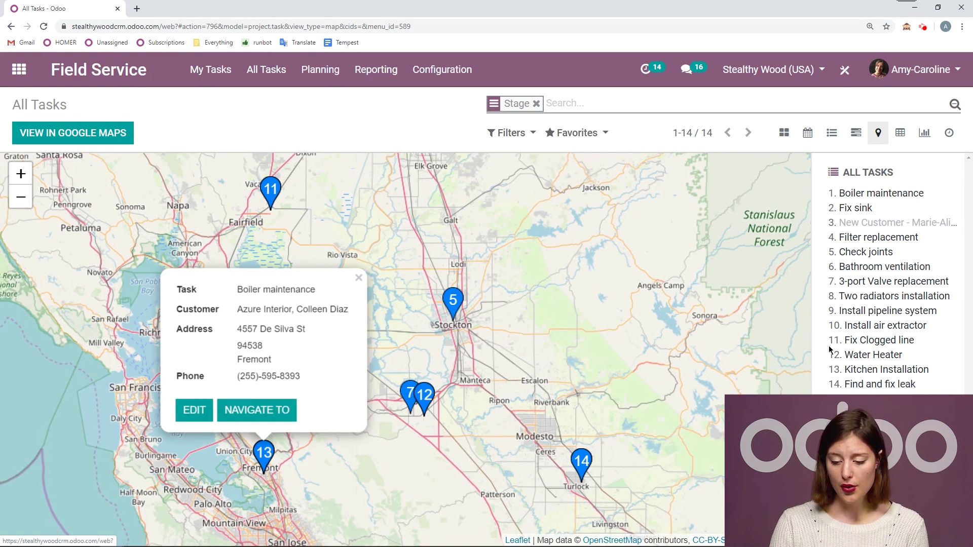
pyautogui.click(869, 371)
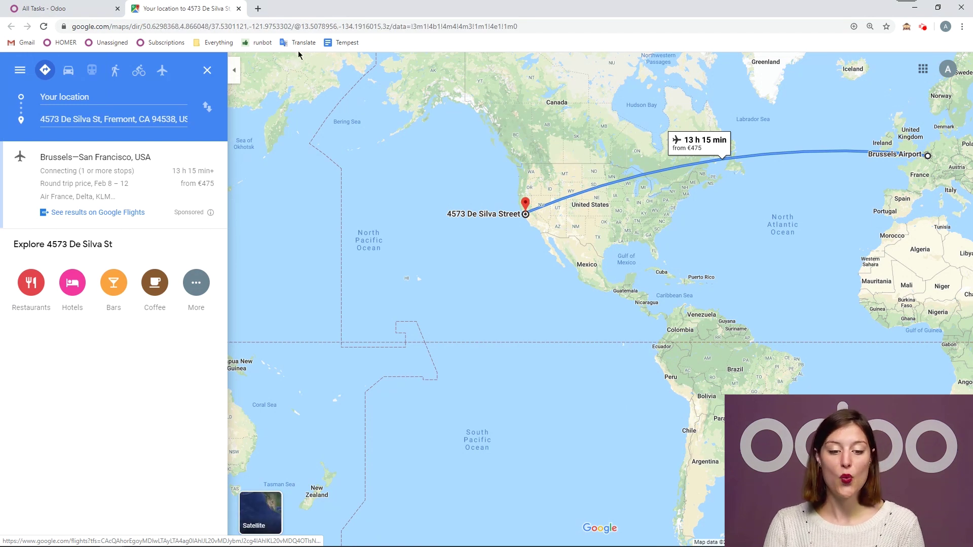
# Close the directions tab, open the Kitchen Installation task form, then return to the all-tasks map
pyautogui.click(239, 10)
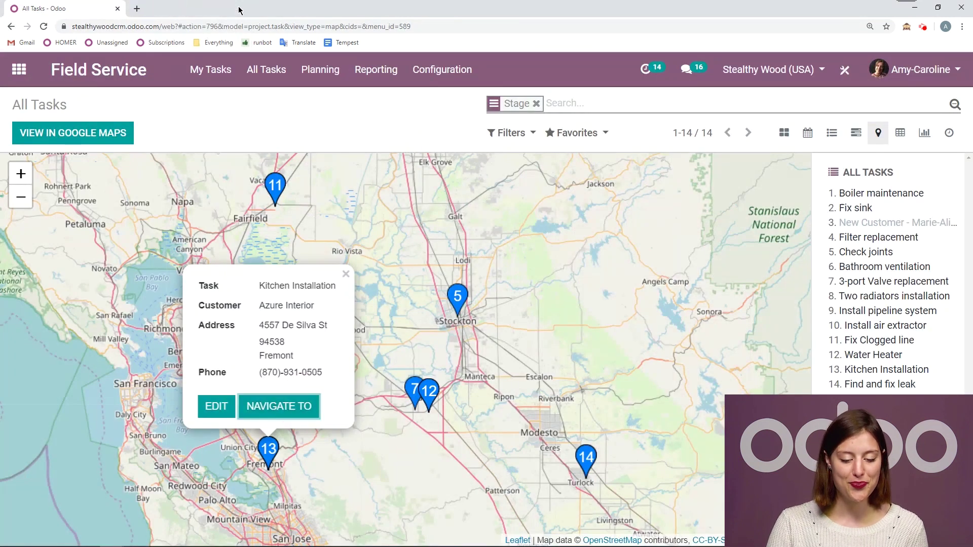
pyautogui.click(217, 408)
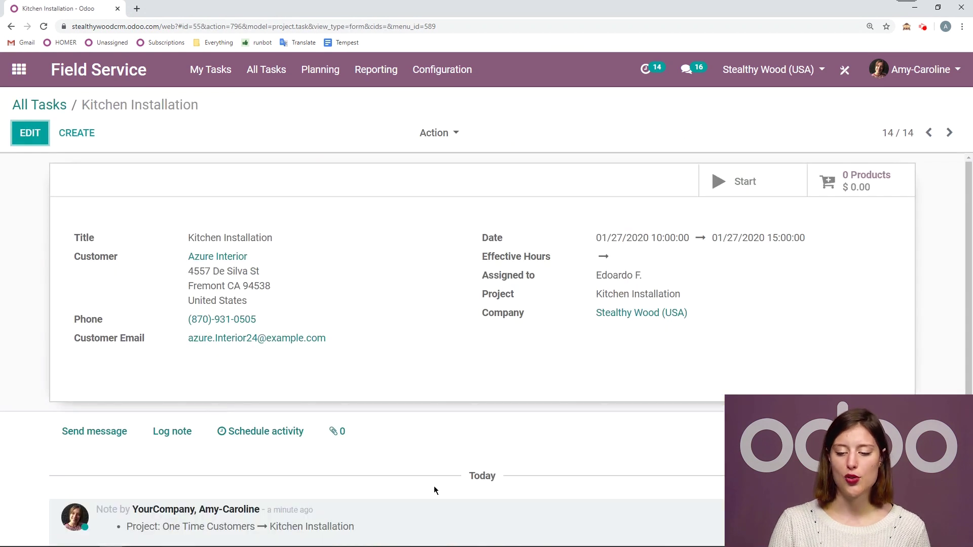
pyautogui.click(39, 104)
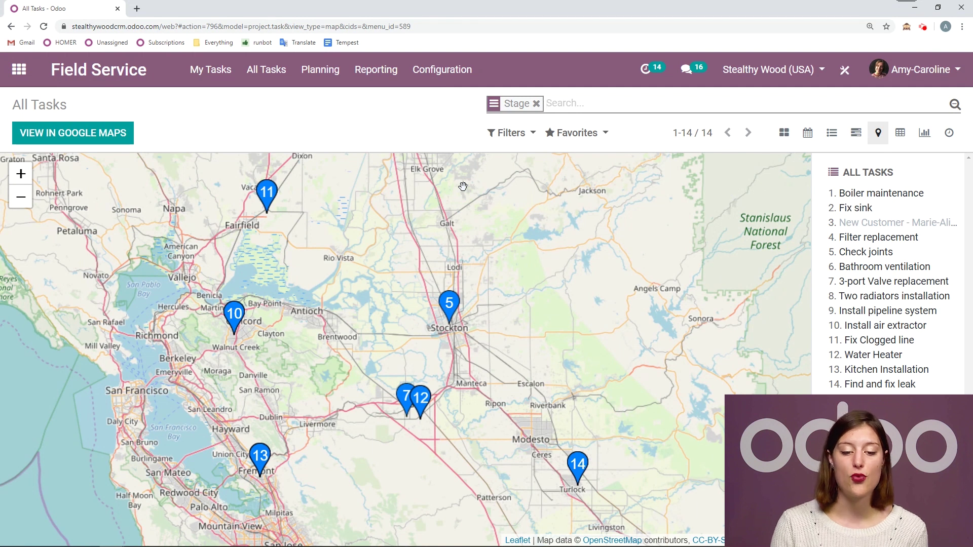
# Open the New Customer task from the all-tasks board and view its customer's contact record
pyautogui.click(267, 71)
pyautogui.click(284, 98)
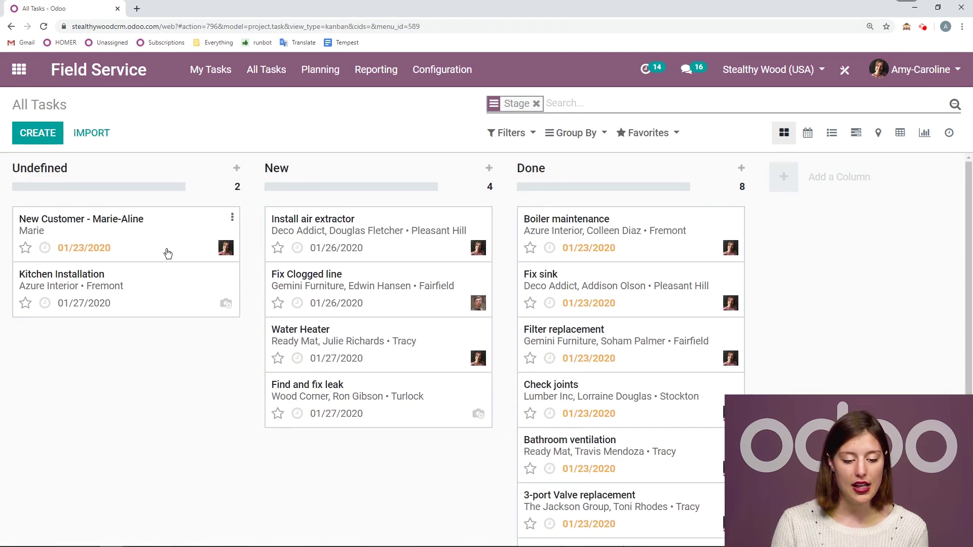
pyautogui.click(169, 250)
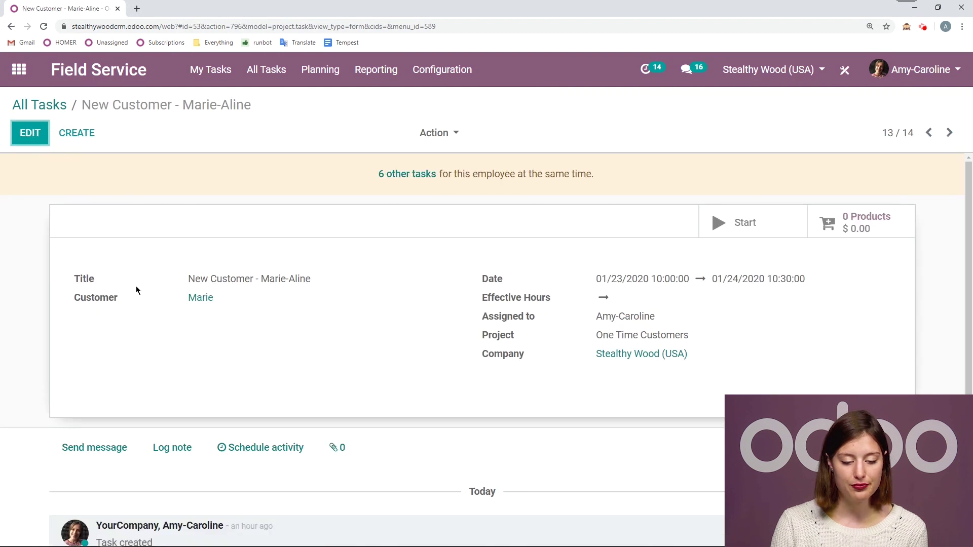
pyautogui.click(212, 299)
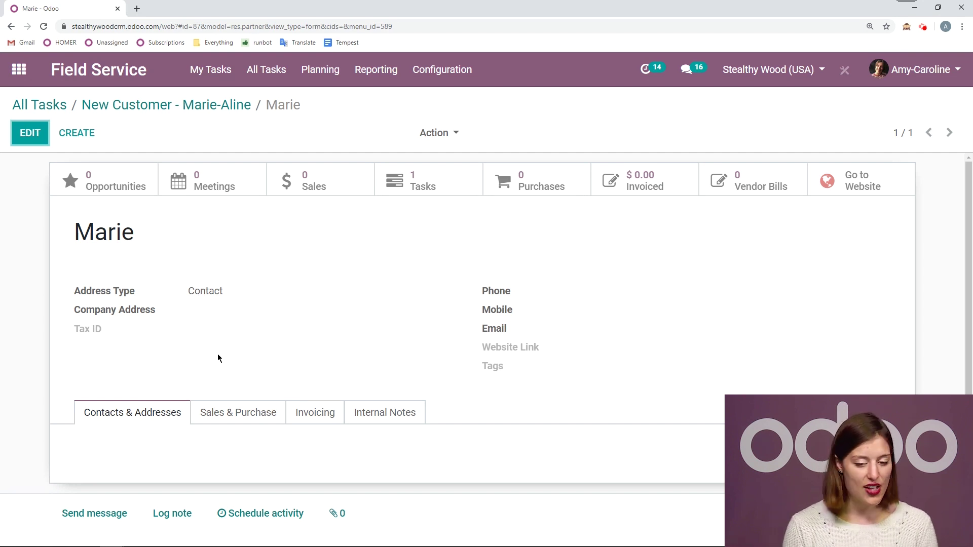
pyautogui.click(330, 75)
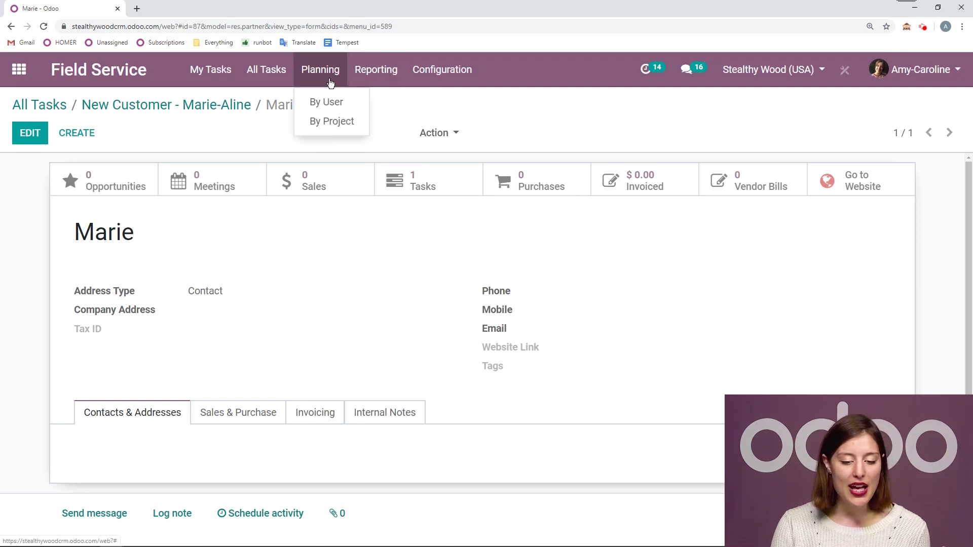
# Move Fix sink from Thursday 23rd to Saturday 25th on the Planning by User Gantt chart
pyautogui.click(333, 106)
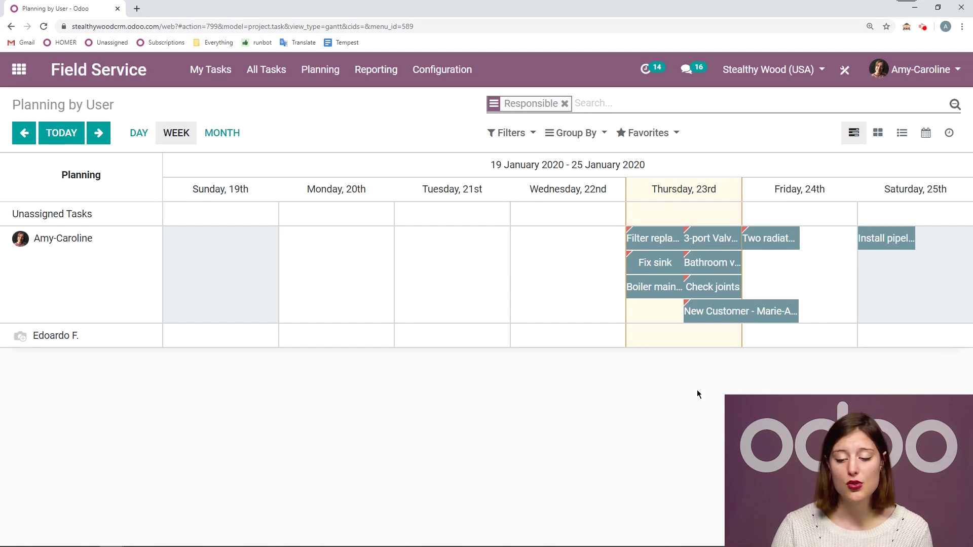
pyautogui.moveTo(671, 283)
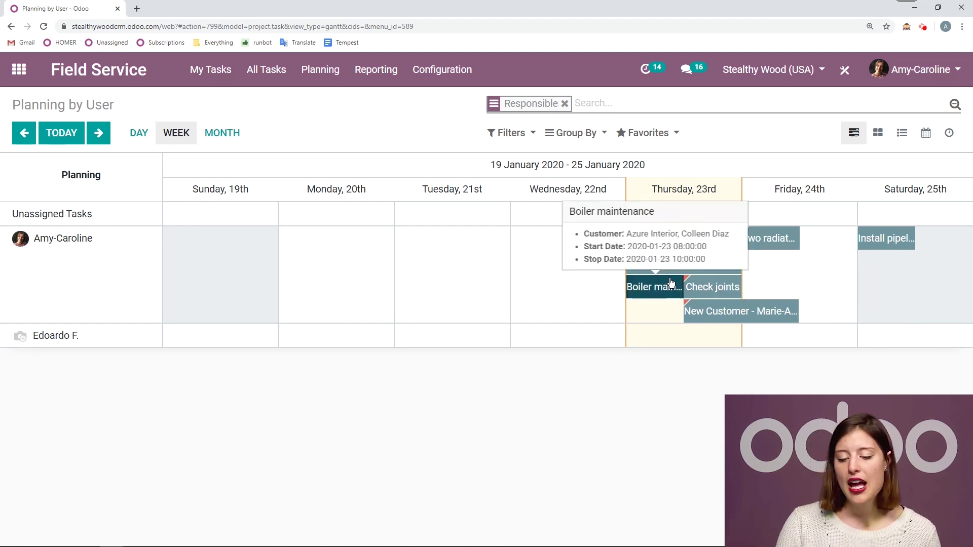
pyautogui.click(652, 270)
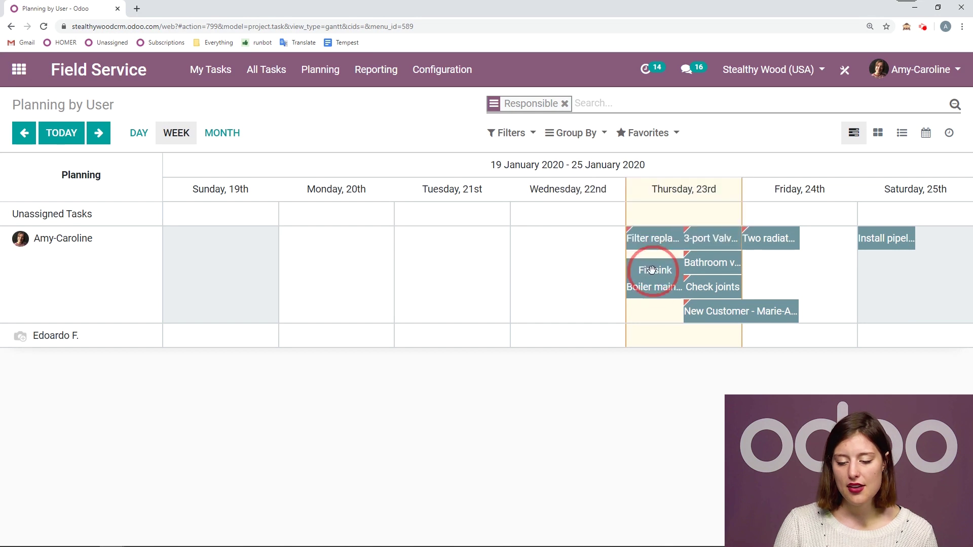
pyautogui.moveTo(653, 270); pyautogui.dragTo(892, 283)
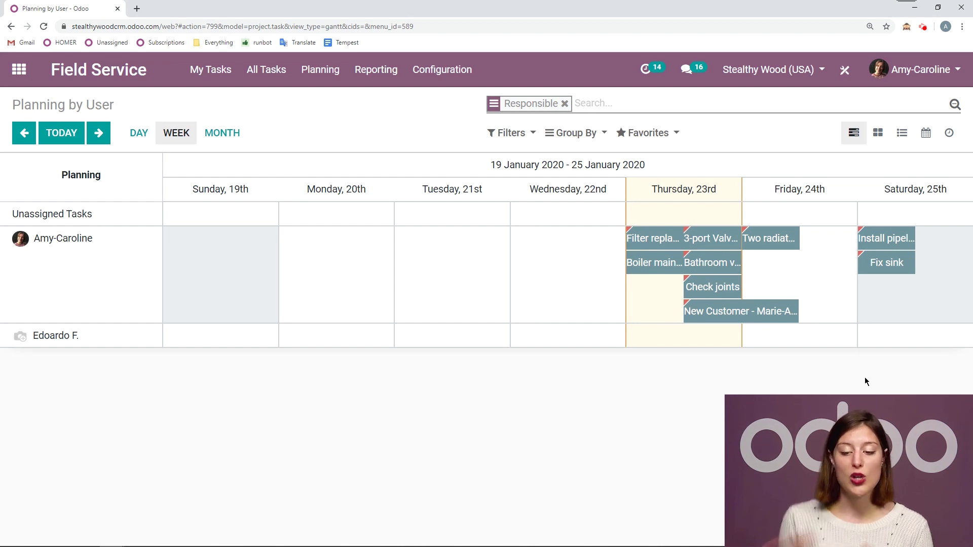
# Switch the planning through calendar and list views to a kanban board grouped by assignee
pyautogui.click(922, 130)
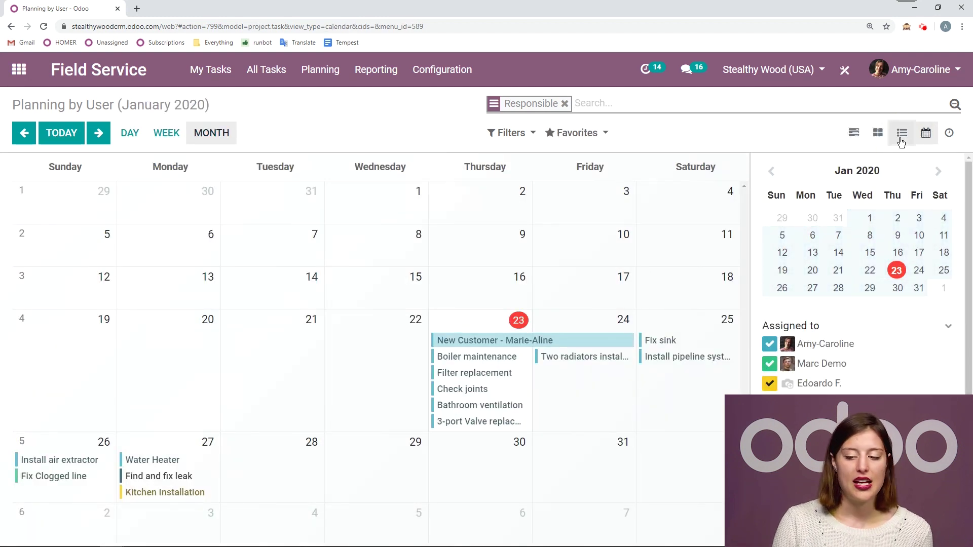
pyautogui.click(901, 136)
pyautogui.click(877, 133)
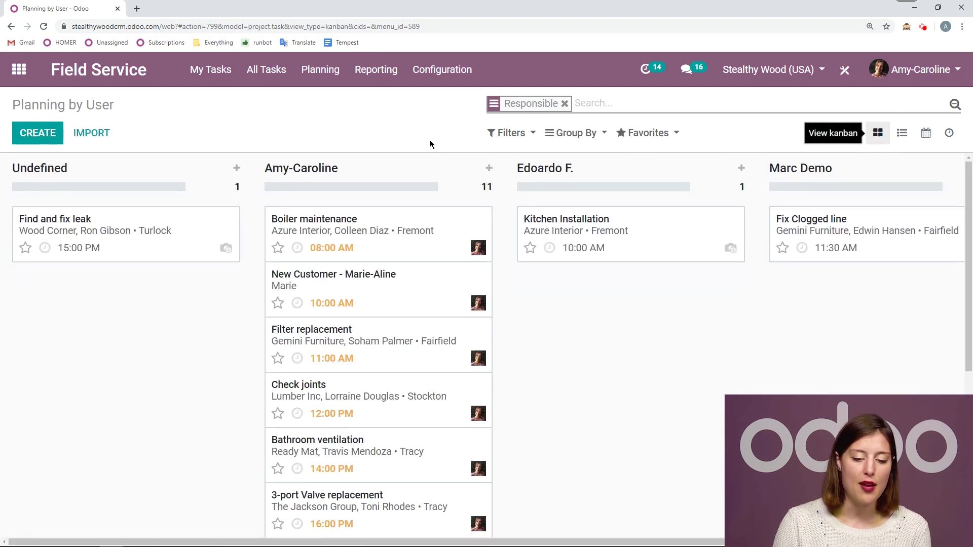